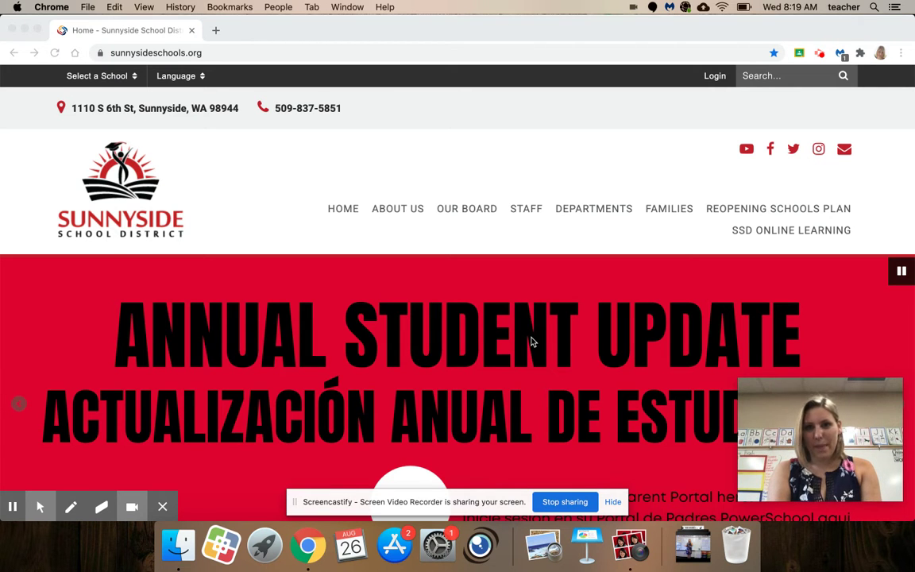
- Go to seesaw.com in Chrome and open the Seesaw login page
click(201, 54)
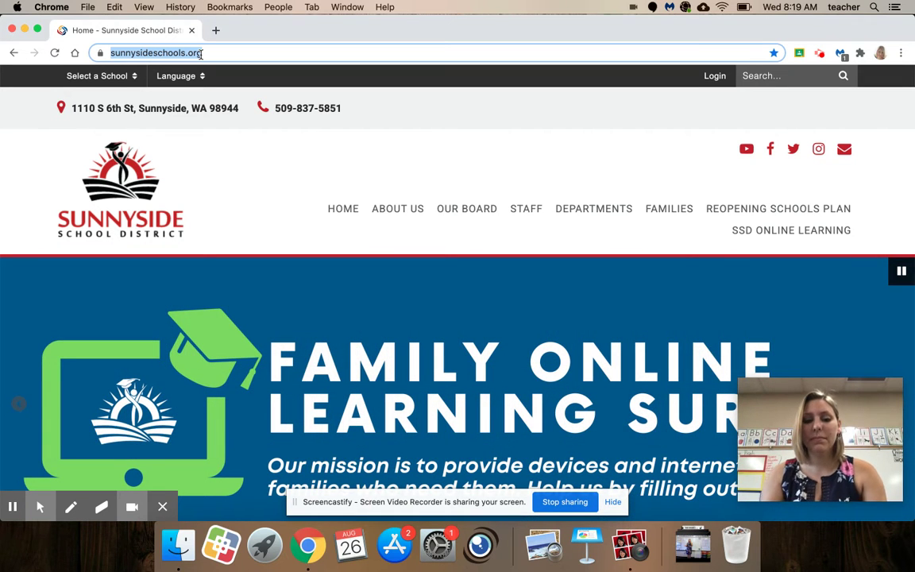
text(seesaw.c)
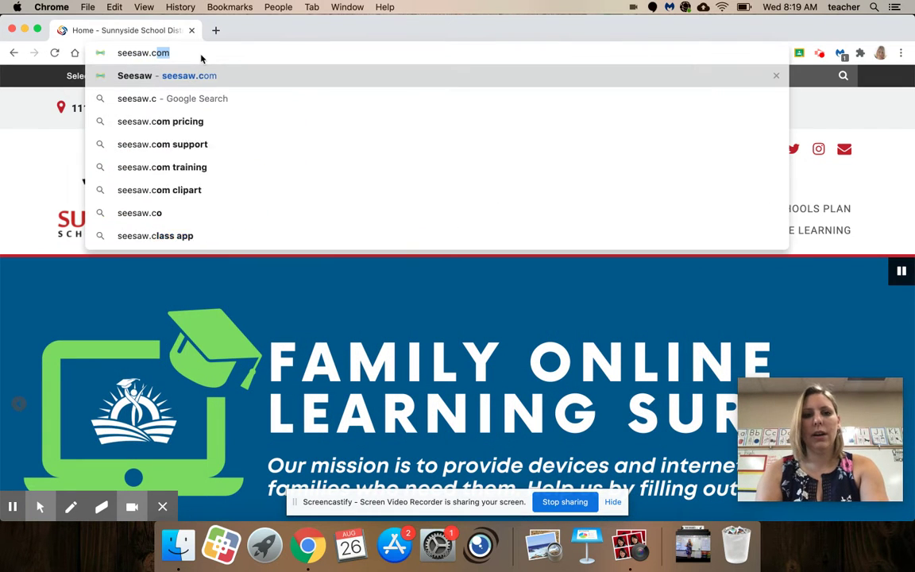
key(Return)
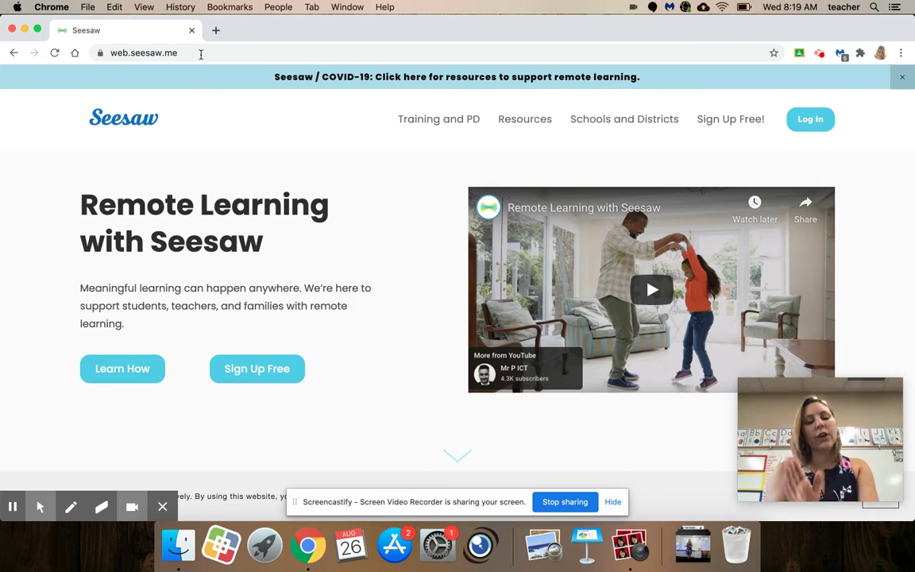
click(818, 121)
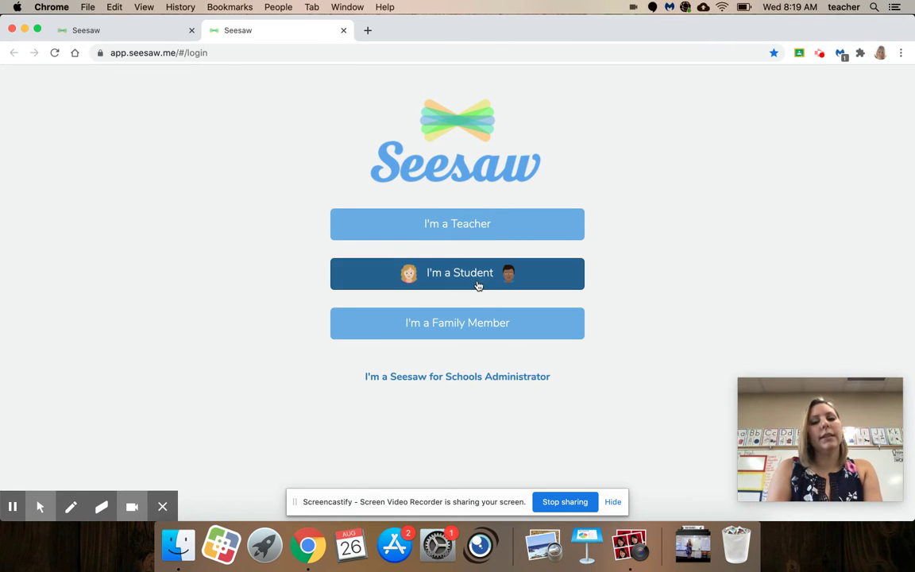
- Choose student sign-in and start signing in to Seesaw with Google
click(477, 282)
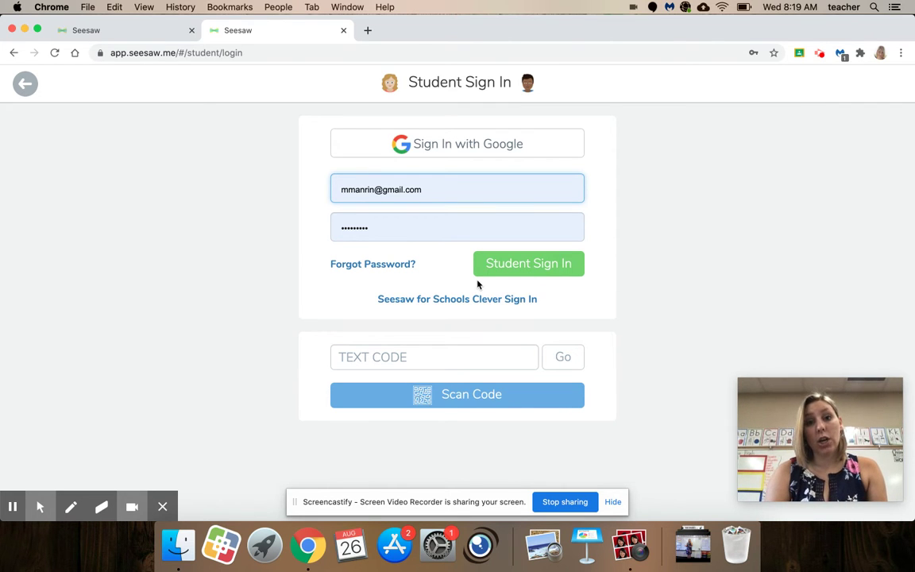
click(435, 136)
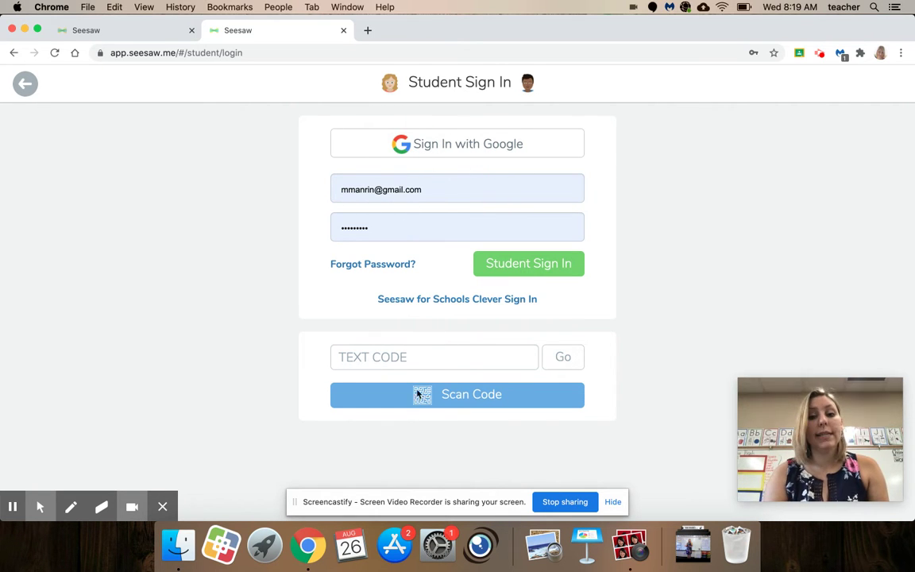
click(465, 150)
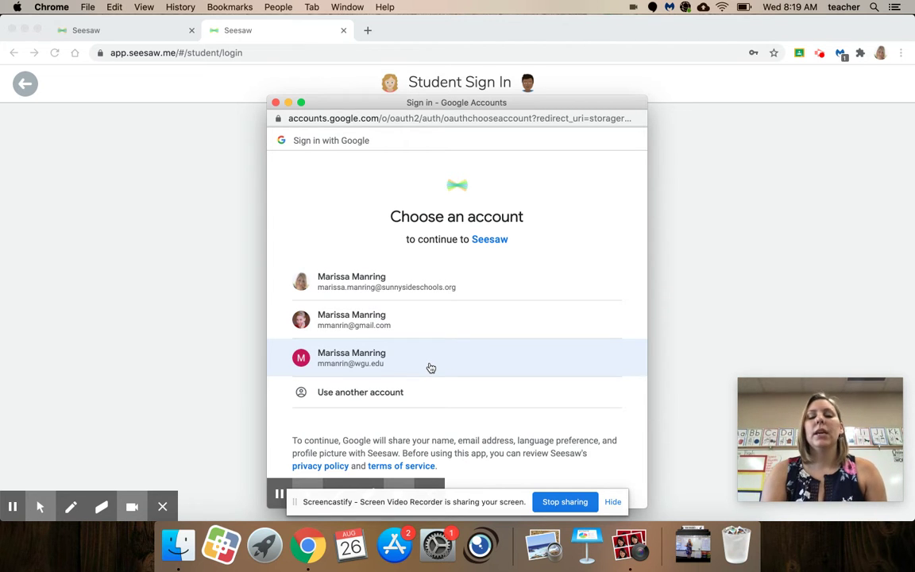
- Use another Google account and enter the student's school e-mail, fixing the typo
click(390, 391)
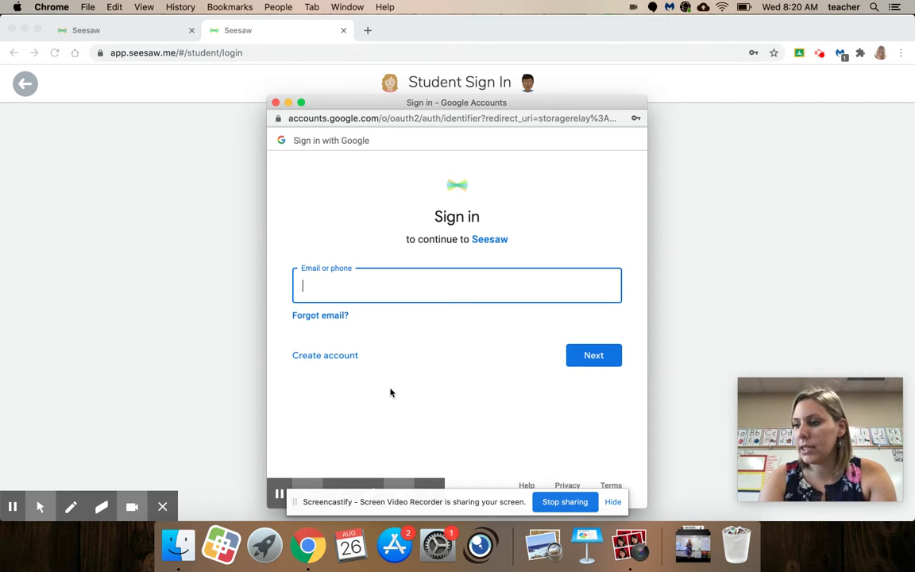
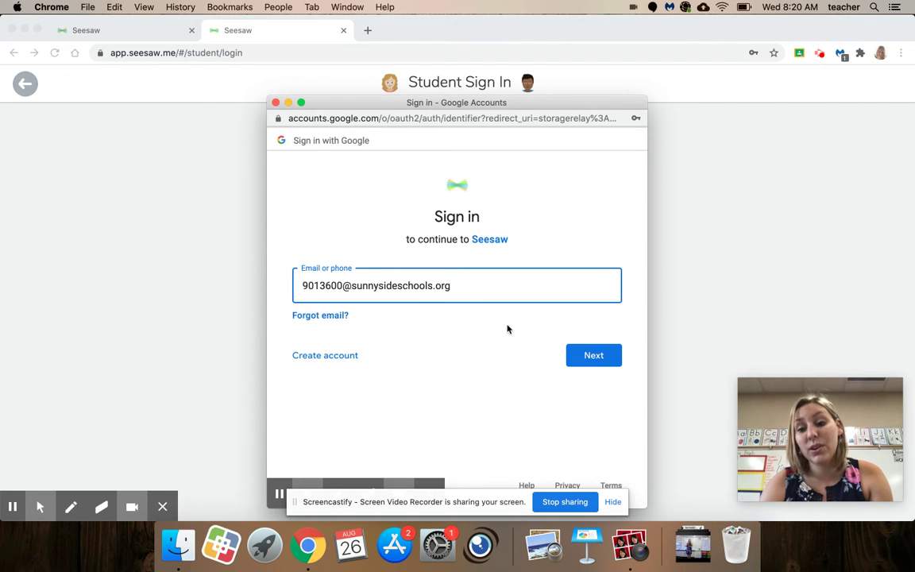
- Submit the student's e-mail and password to finish signing in to Seesaw
click(599, 359)
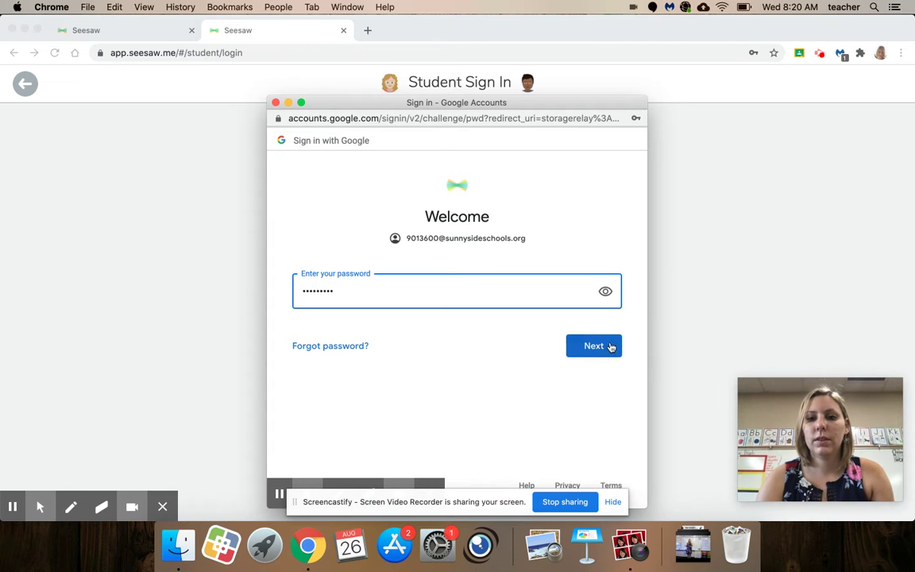
click(611, 345)
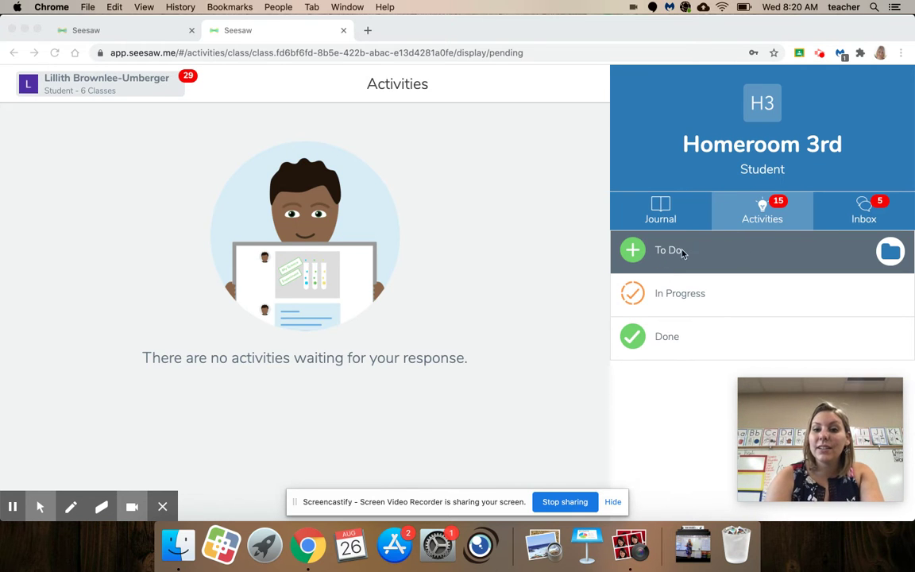
- Filter the Homeroom 3rd to-do list to Entry Task, then to Math
click(630, 254)
click(633, 257)
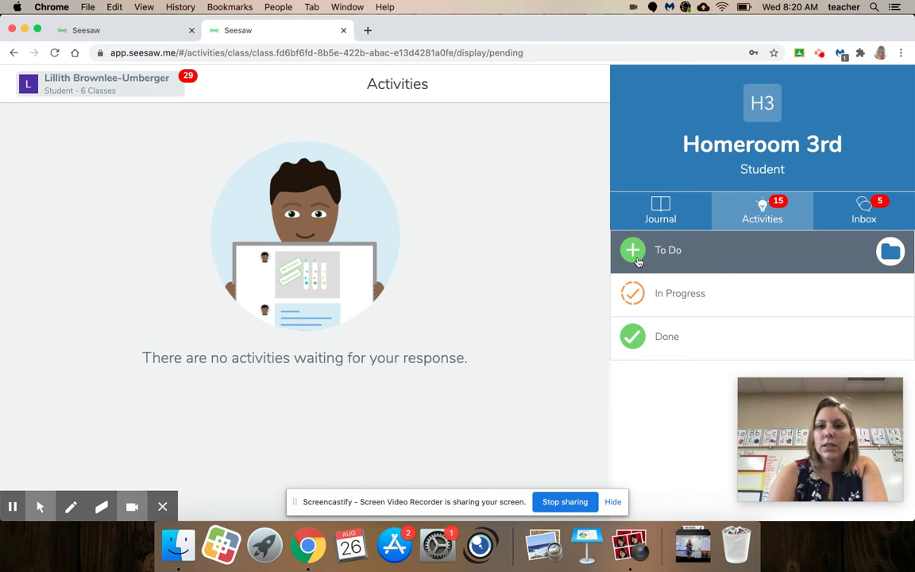
click(690, 254)
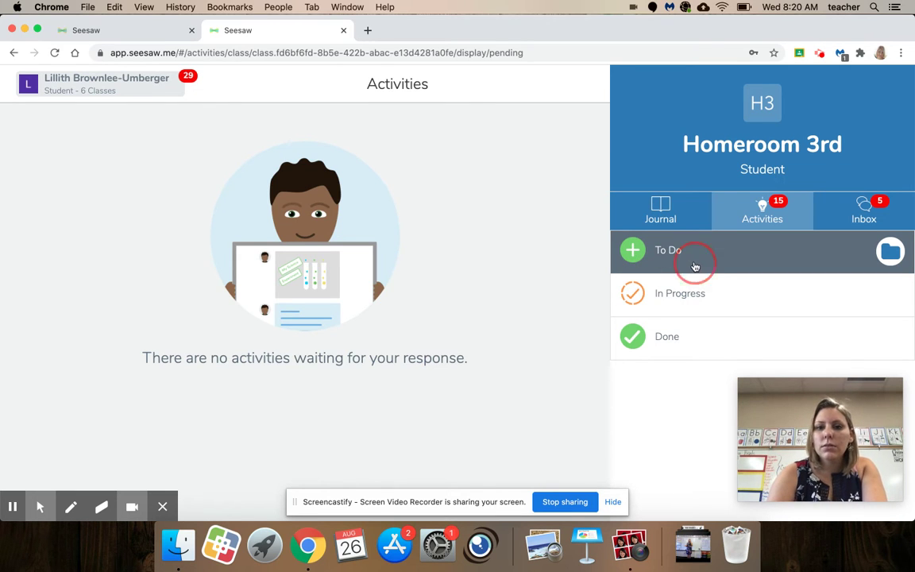
click(888, 253)
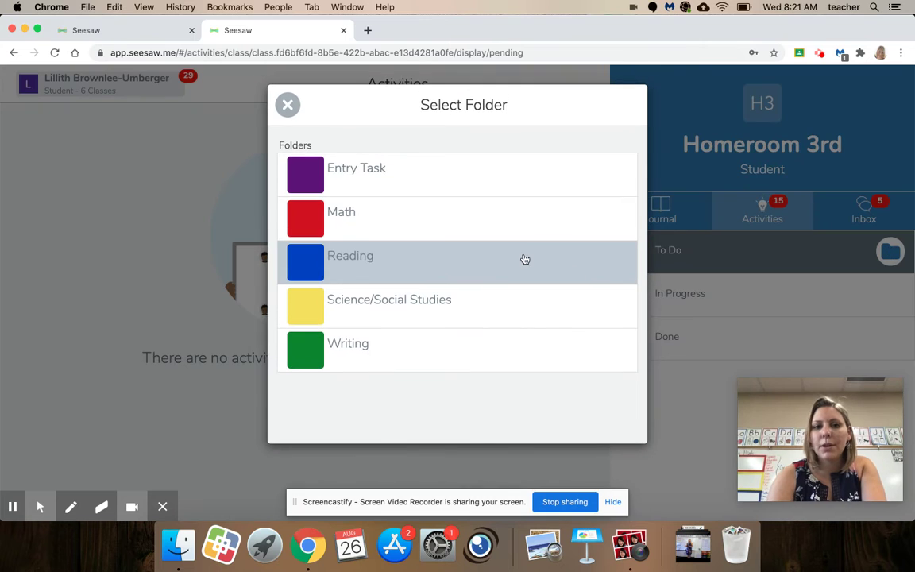
click(480, 179)
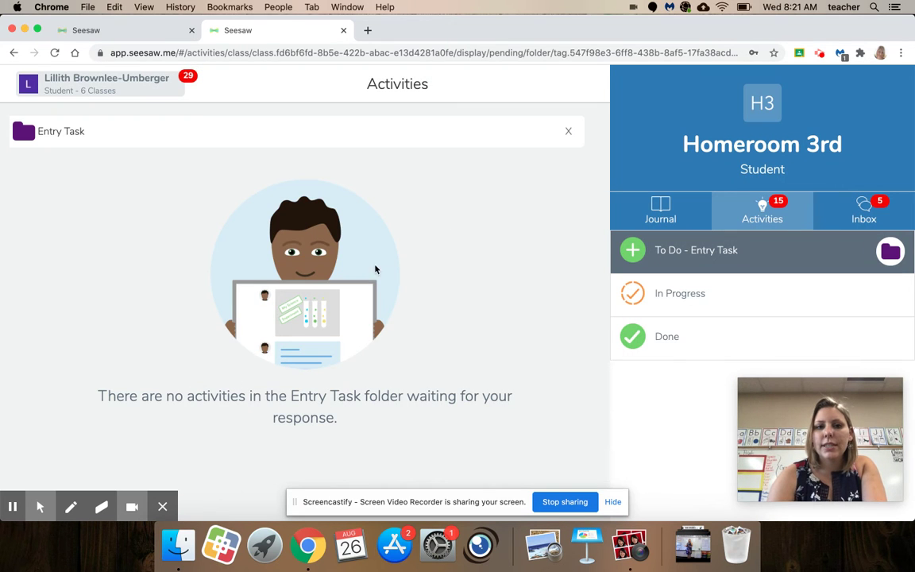
click(890, 253)
click(480, 269)
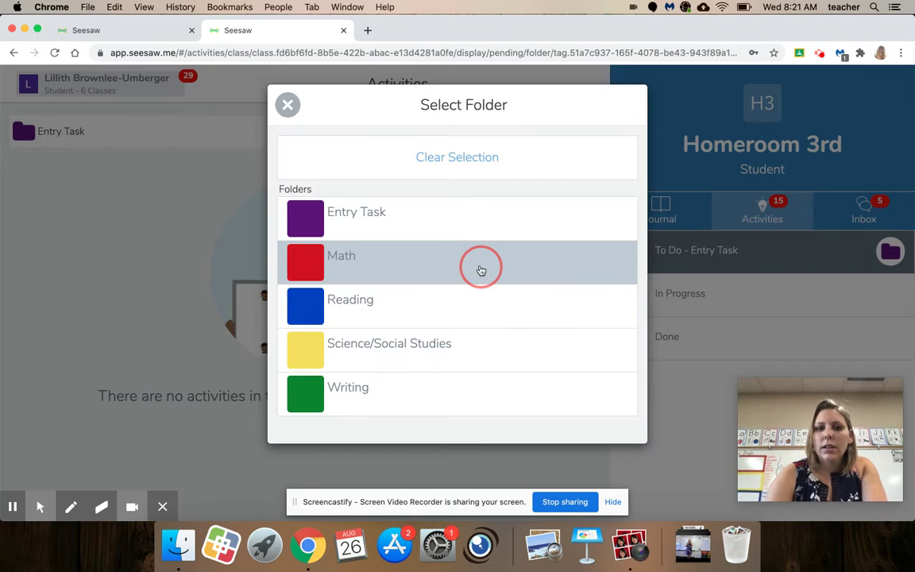
- Filter the to-do list to Reading, Science/Social Studies and Writing, then view the Inbox
click(889, 253)
click(536, 301)
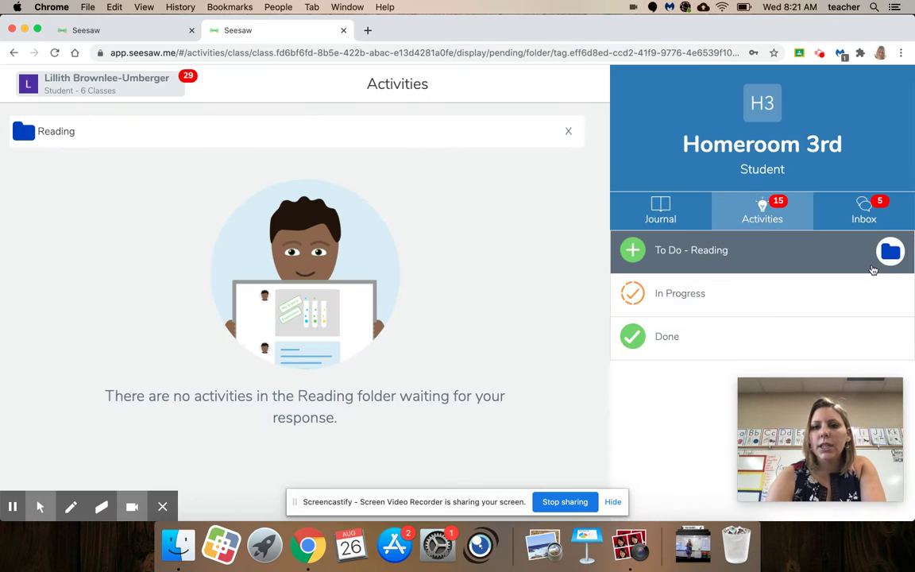
click(867, 253)
click(436, 345)
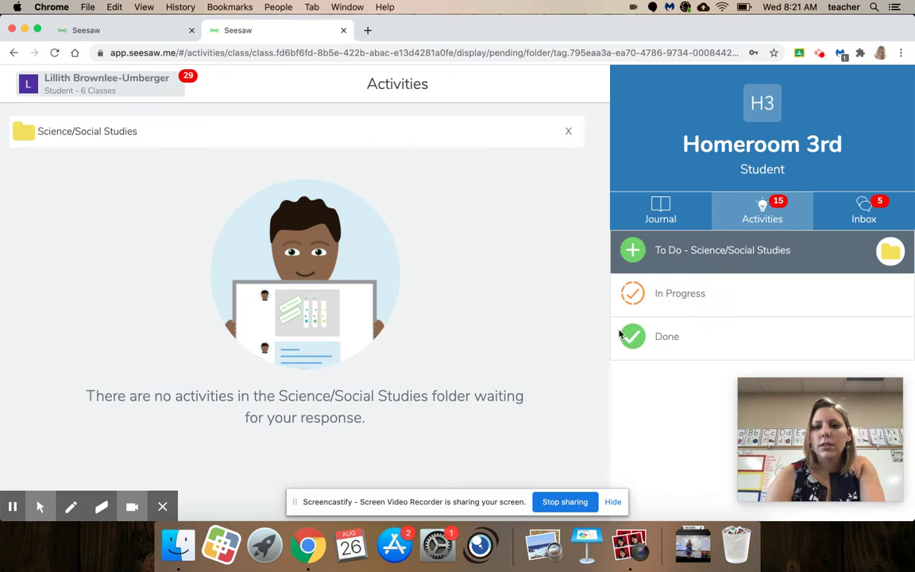
click(889, 251)
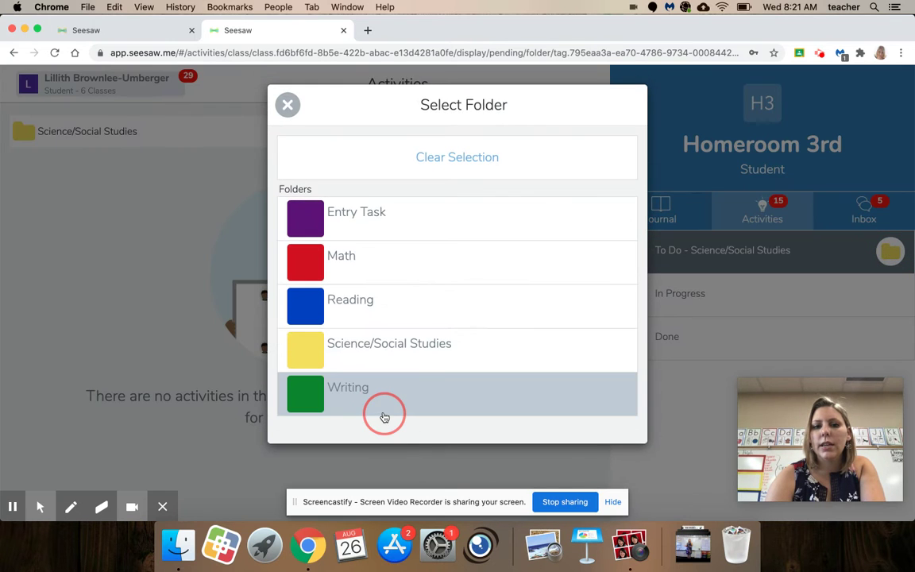
click(381, 401)
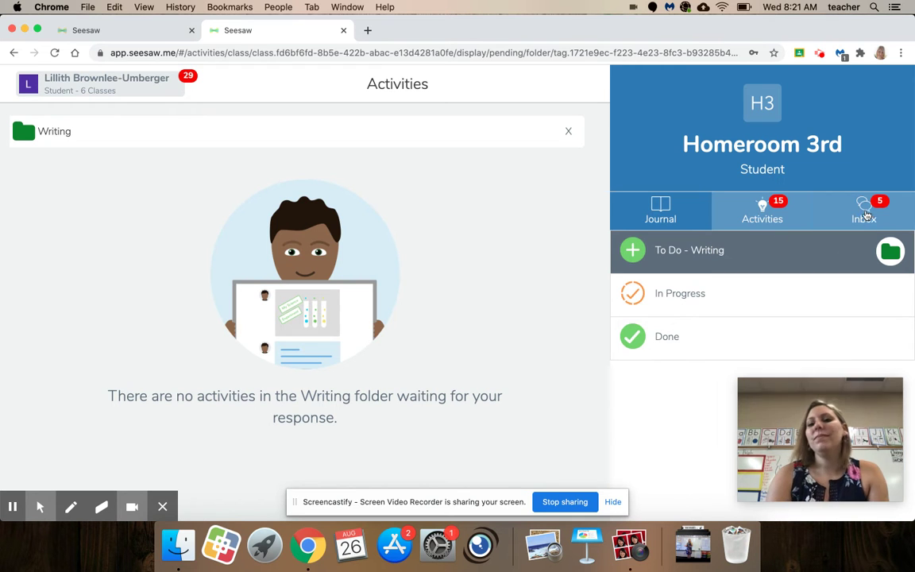
click(868, 211)
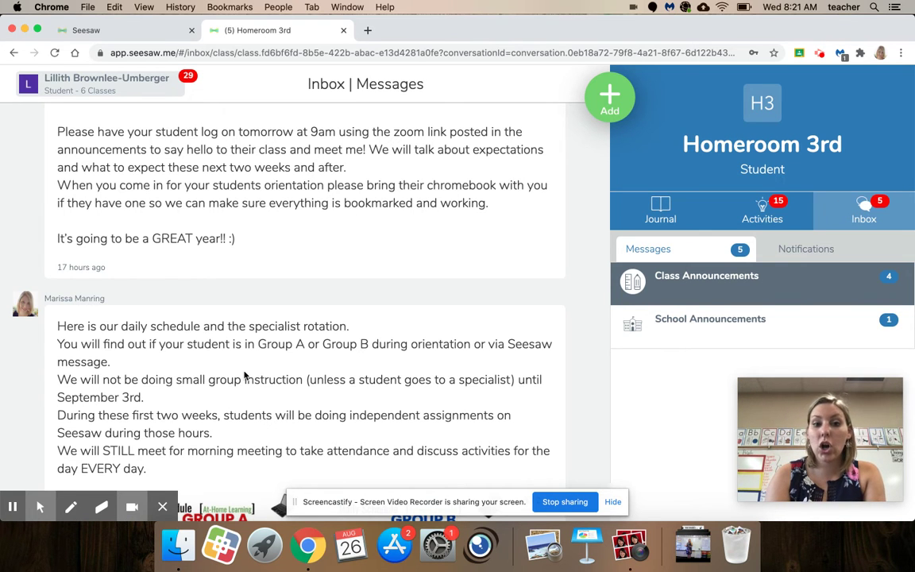
- Find the Homeroom 3rd Zoom announcement and follow its Join Zoom Meeting link
scroll(322, 397, up, 8)
scroll(324, 397, down, 6)
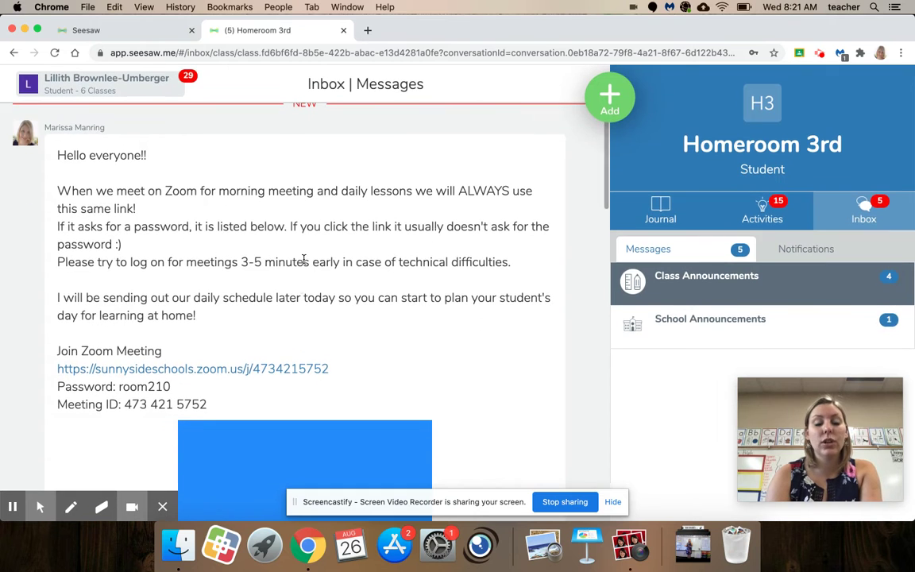
scroll(361, 376, down, 3)
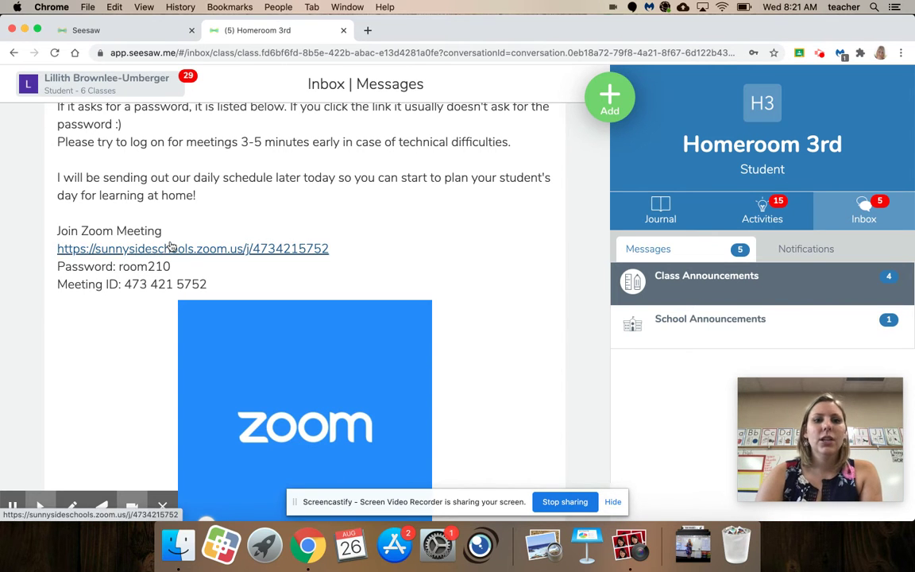
click(170, 247)
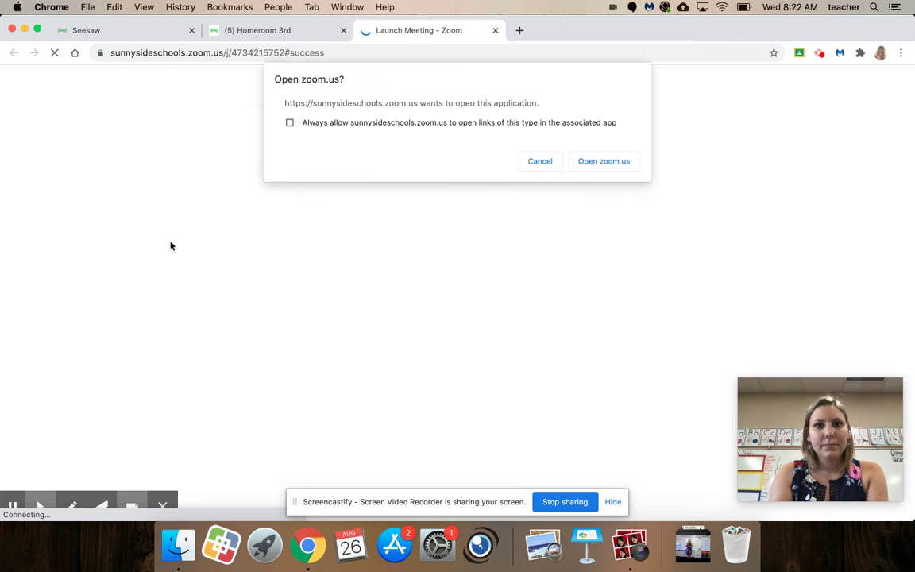
- Join the Zoom meeting with its password, then close the Zoom launch tab
click(613, 162)
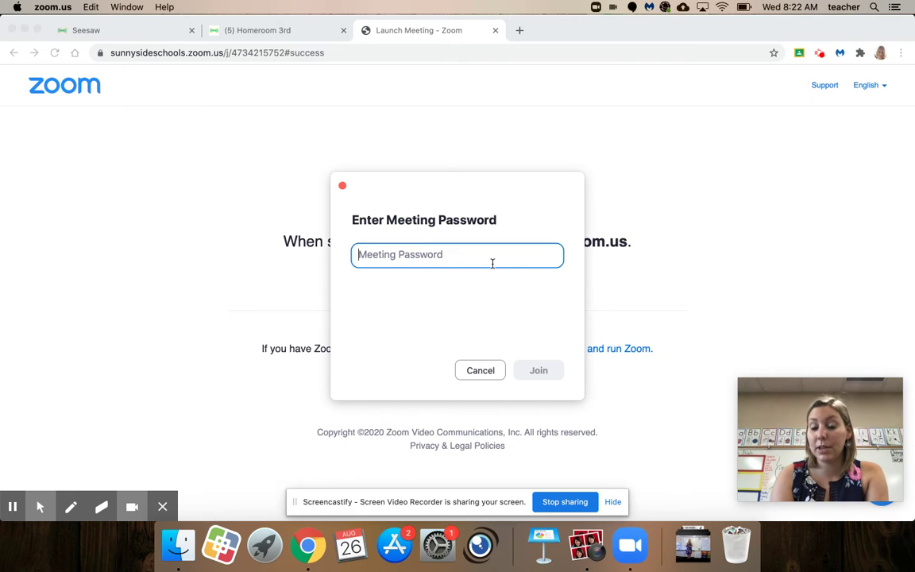
text(•••••••)
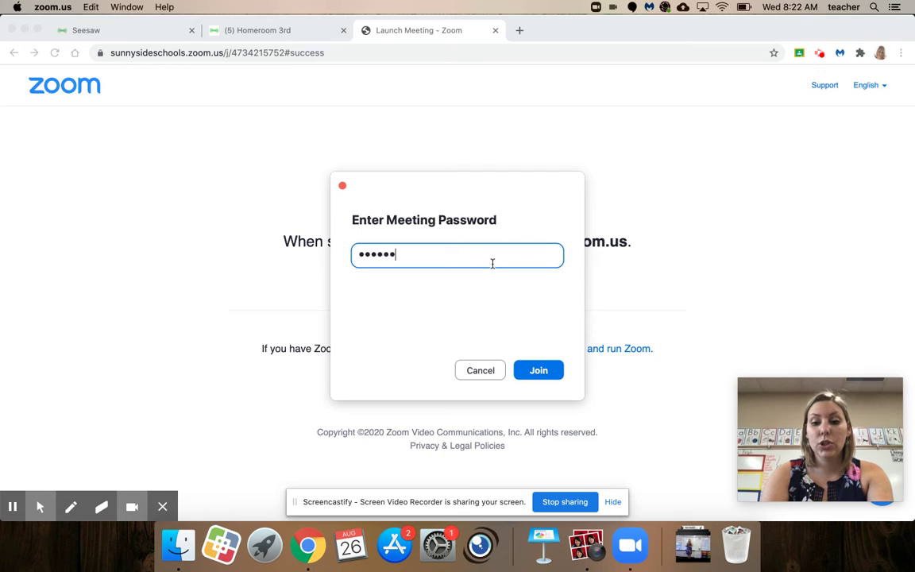
key(Return)
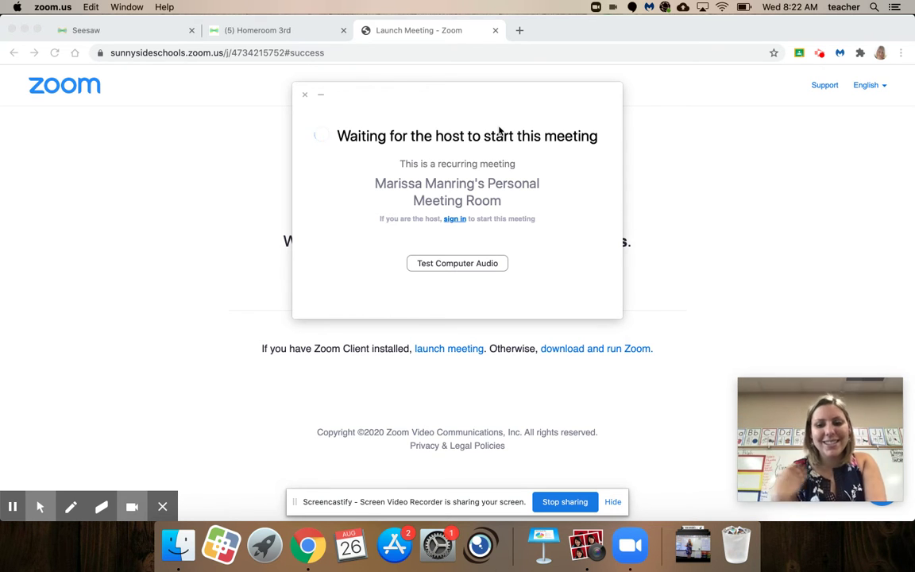
click(494, 31)
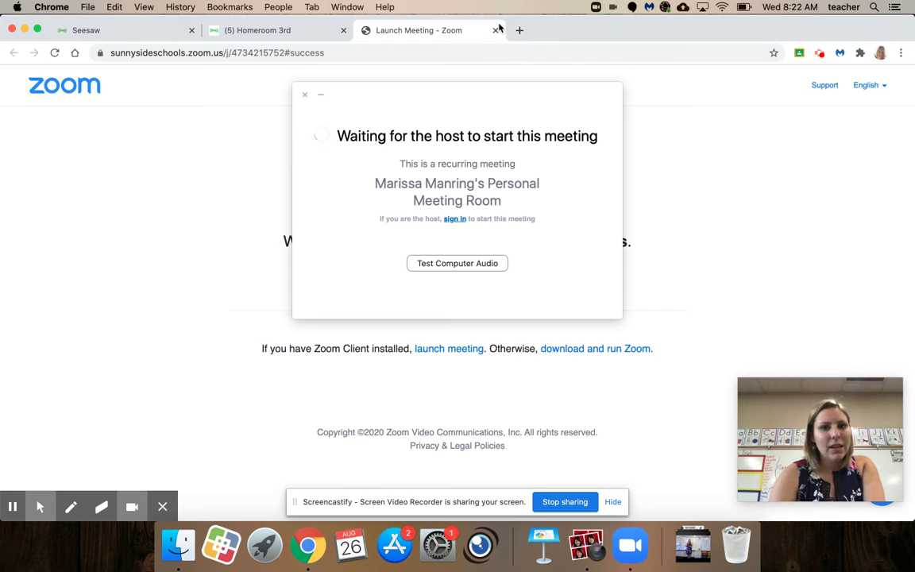
click(494, 30)
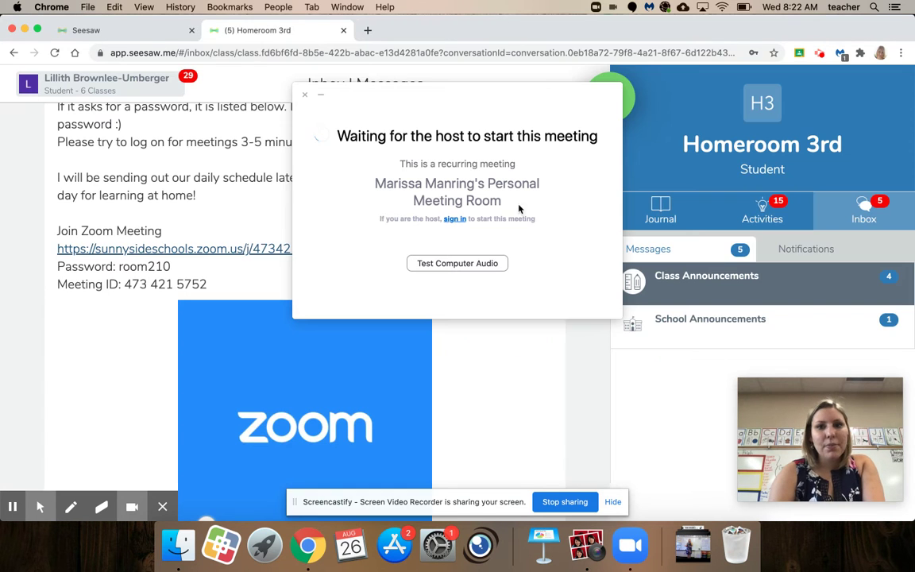
- Close the Zoom waiting window and view the Meet your classmates photo post
click(304, 94)
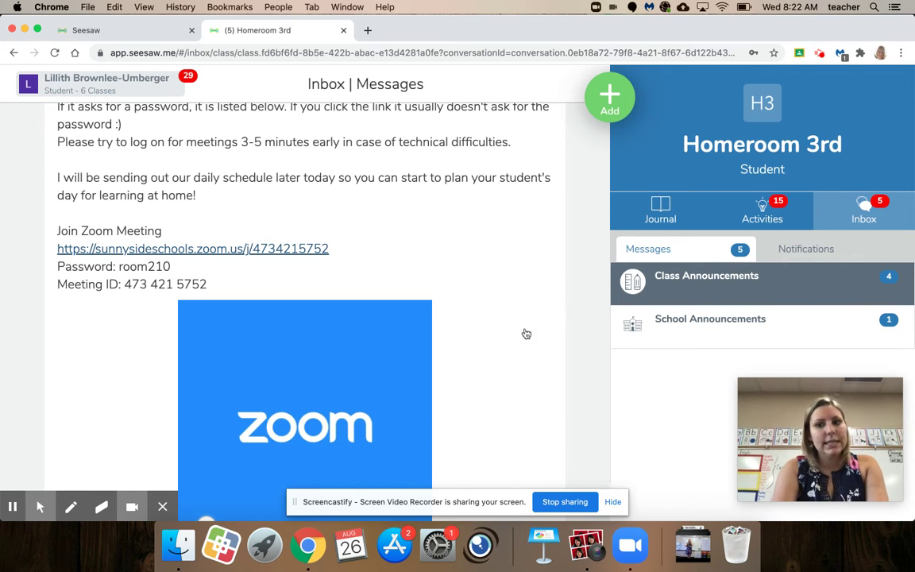
scroll(496, 330, down, 10)
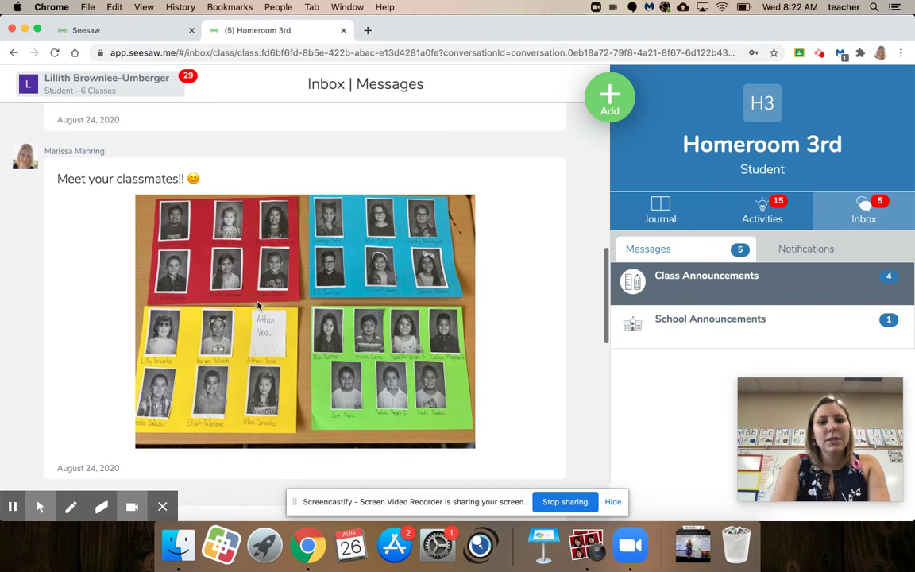
click(496, 329)
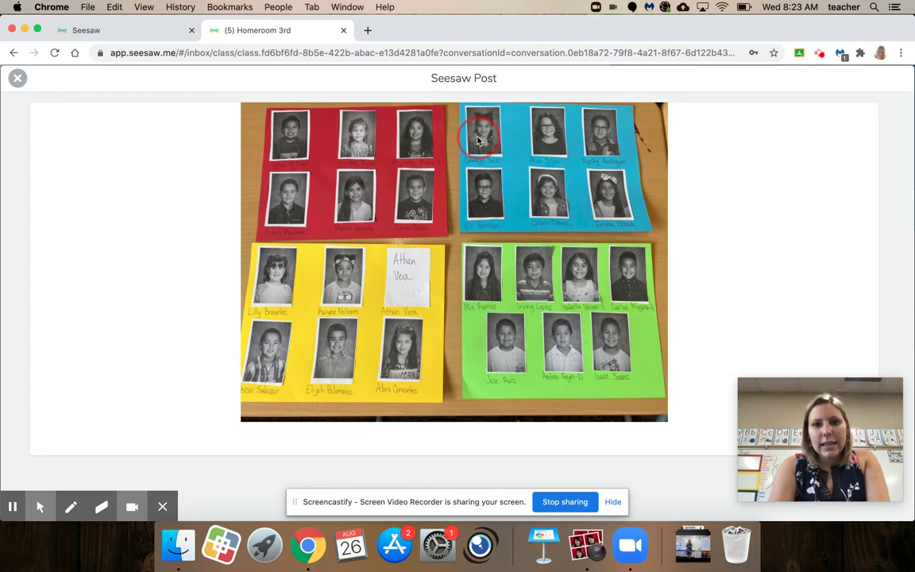
drag(433, 119, 480, 133)
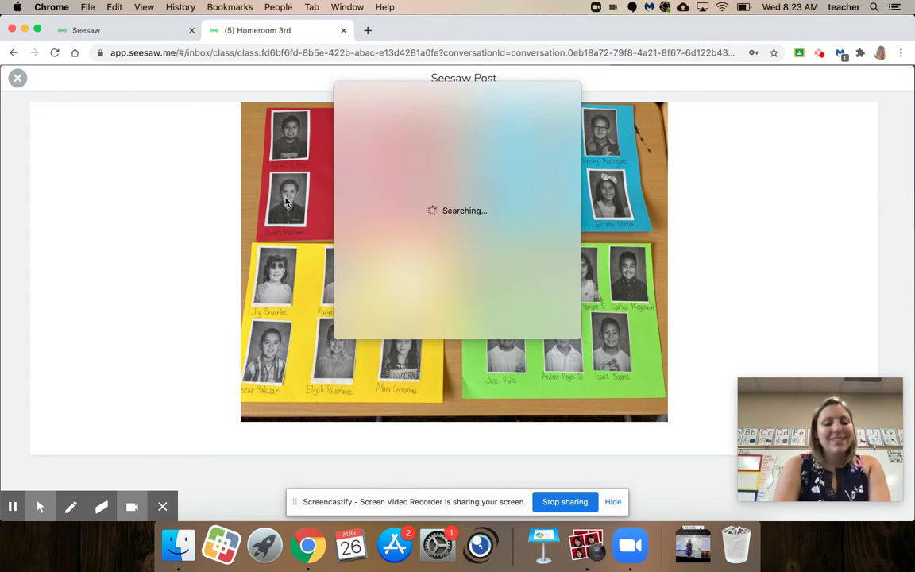
click(204, 183)
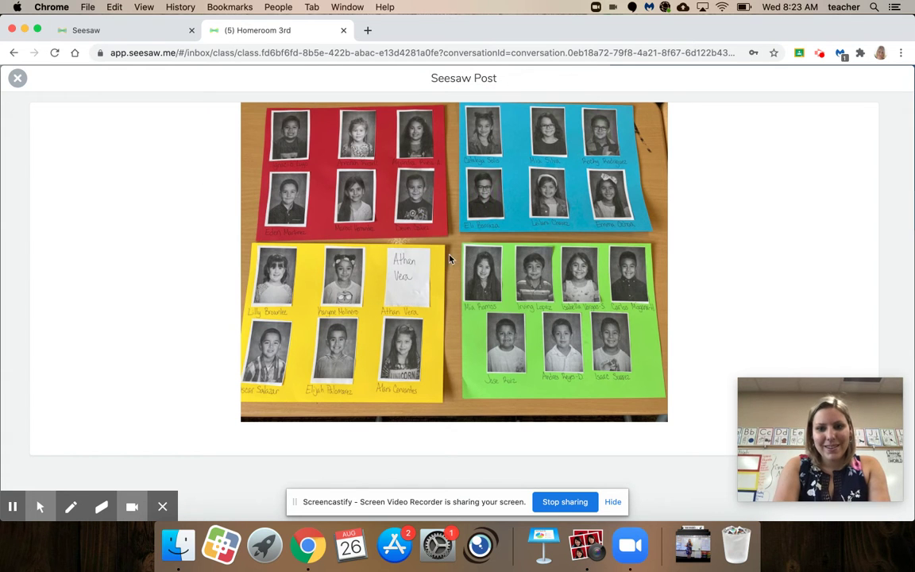
click(18, 80)
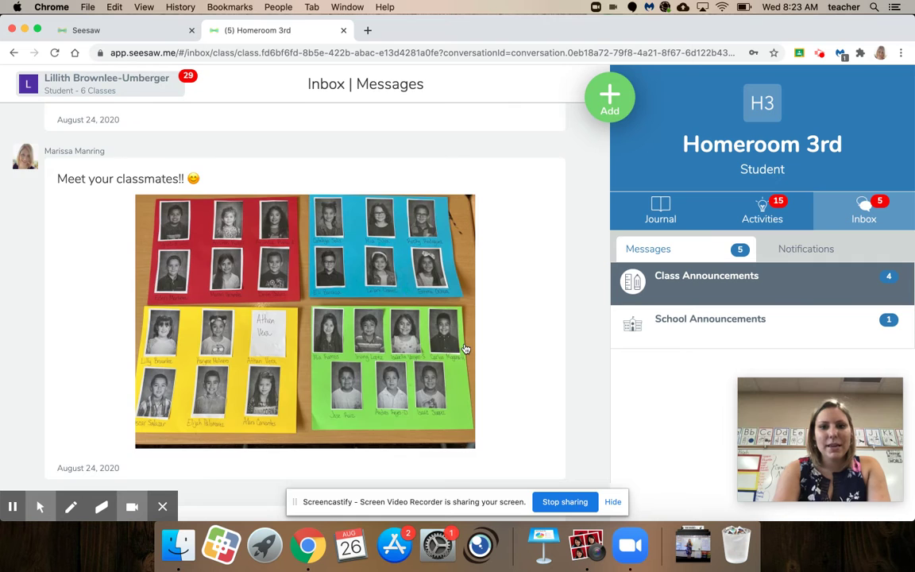
- View the specialist schedule post in the full viewer, then open the class list
scroll(465, 347, down, 5)
scroll(466, 348, down, 1)
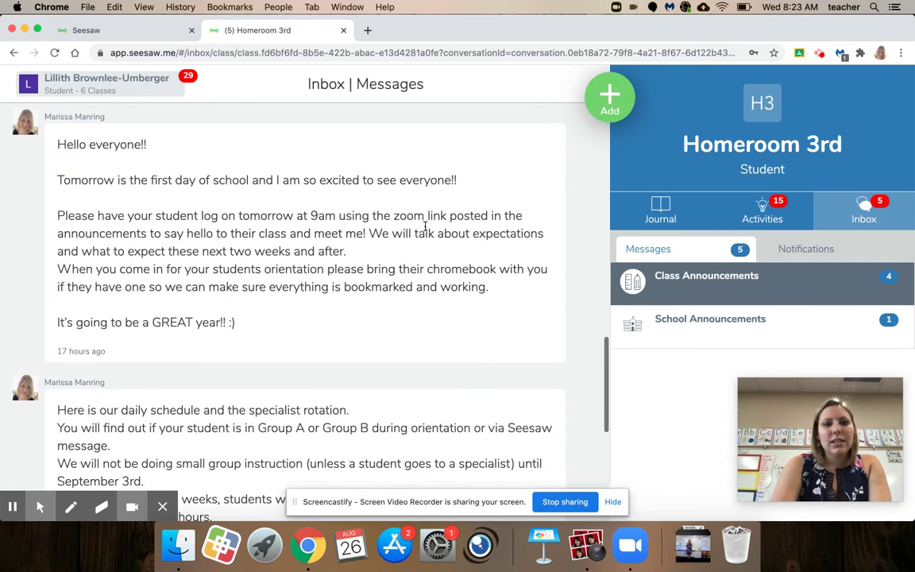
scroll(399, 269, down, 10)
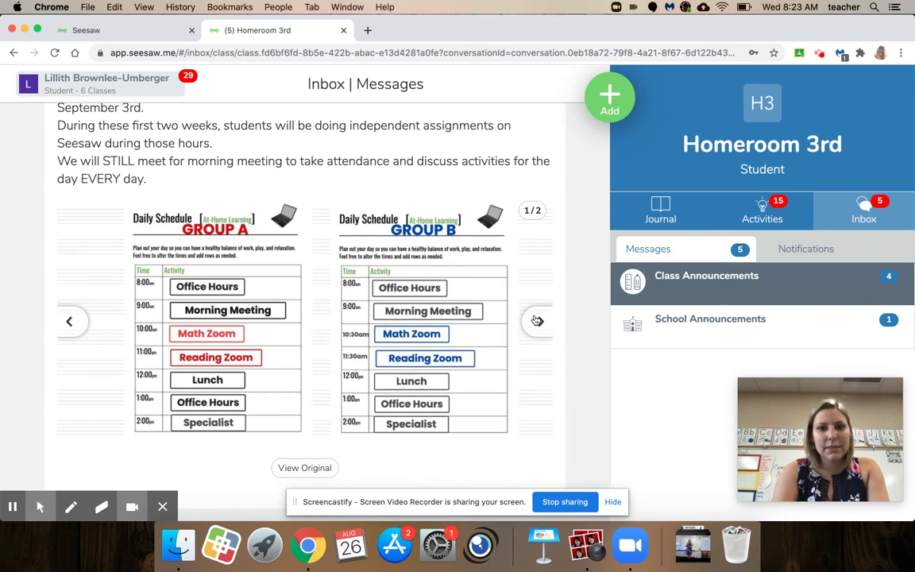
click(538, 321)
click(311, 380)
click(330, 359)
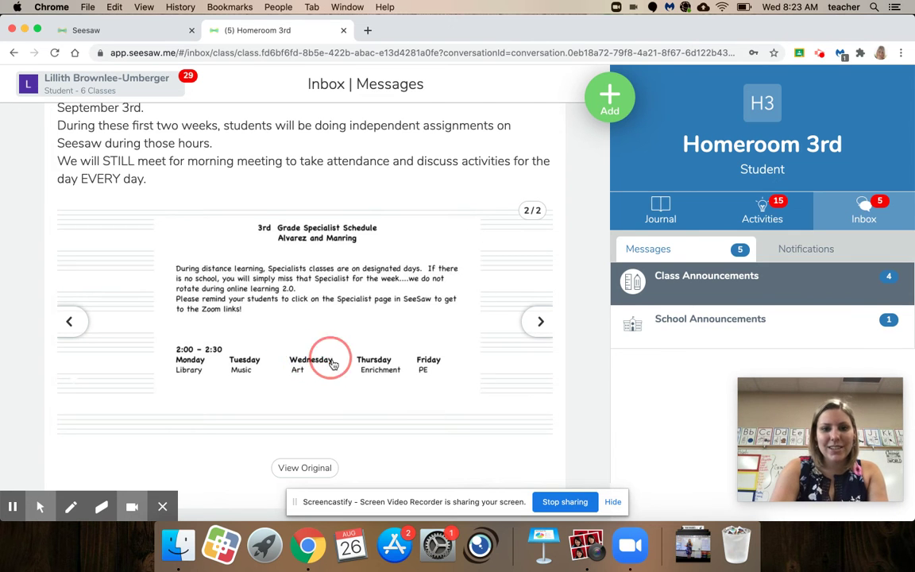
click(307, 368)
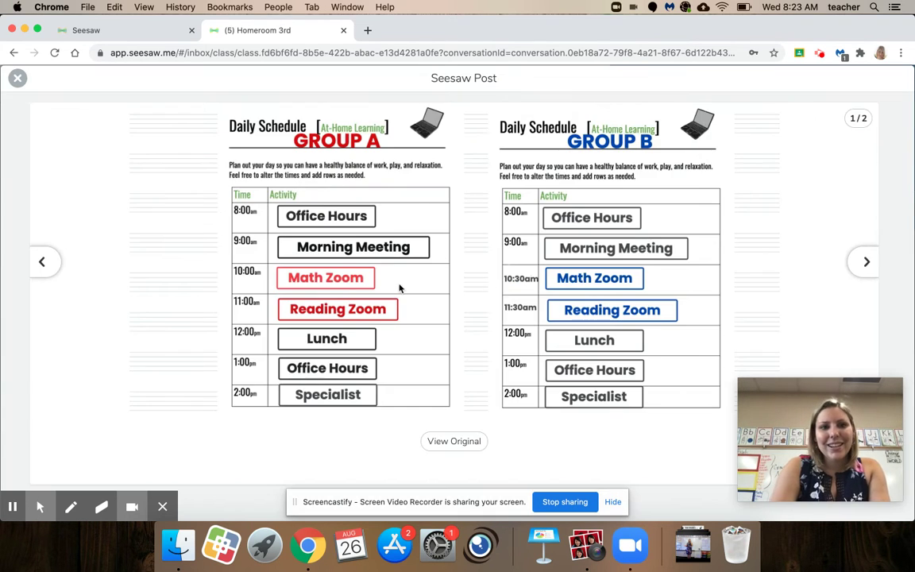
click(19, 81)
click(139, 97)
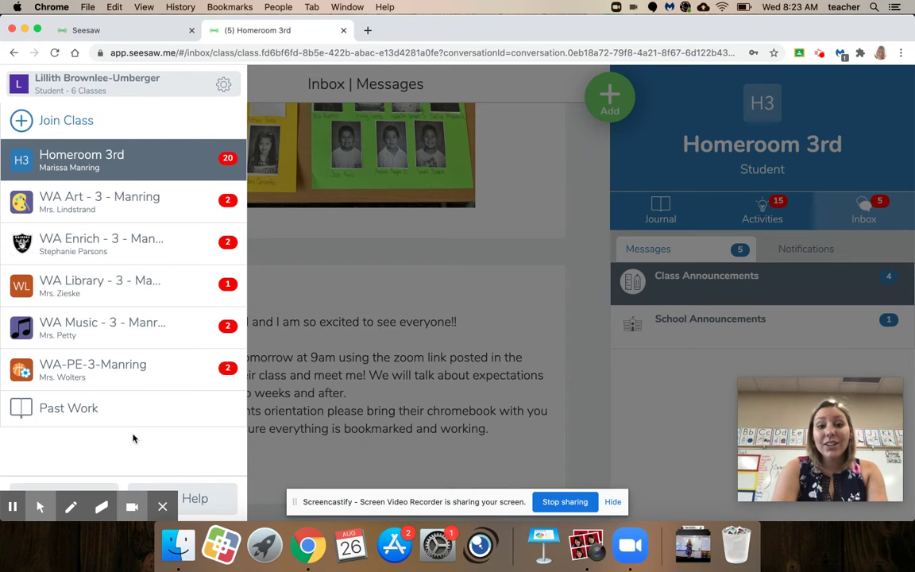
- Browse WA Art - 3 - Manring's activities, inbox and school announcements, then return to Homeroom 3rd
click(149, 200)
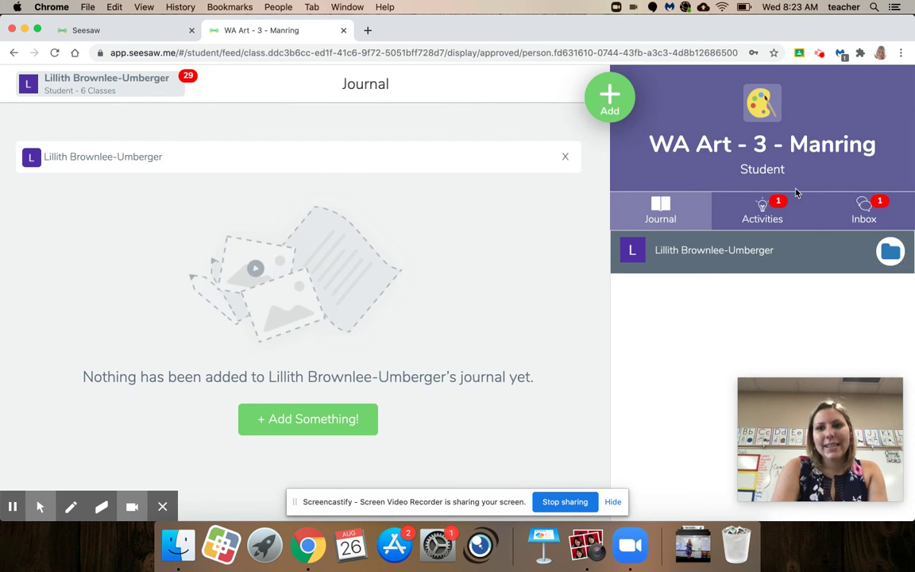
click(763, 214)
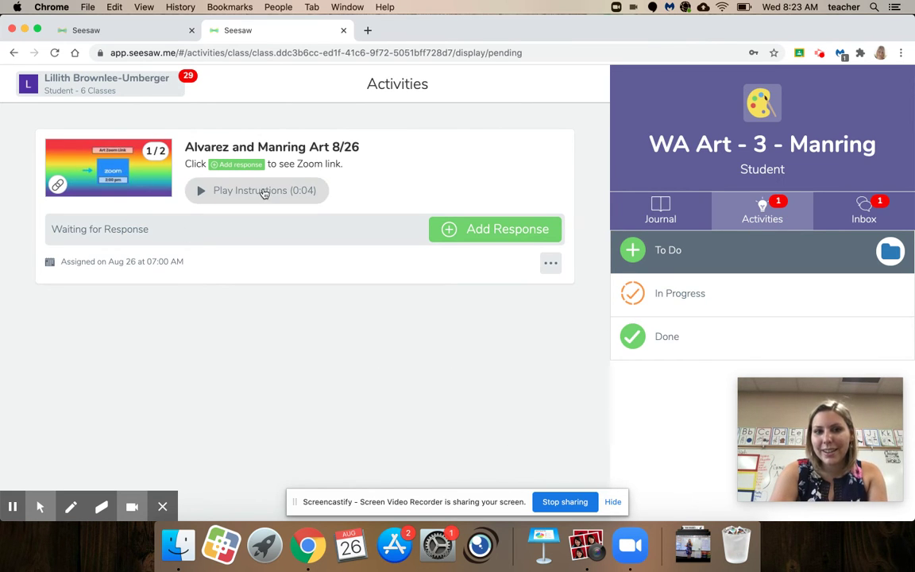
click(872, 225)
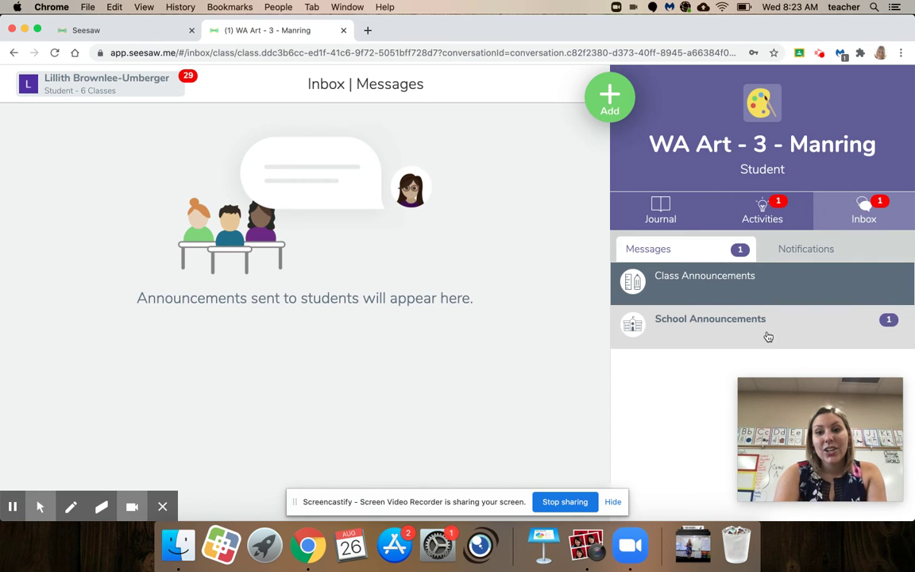
click(767, 334)
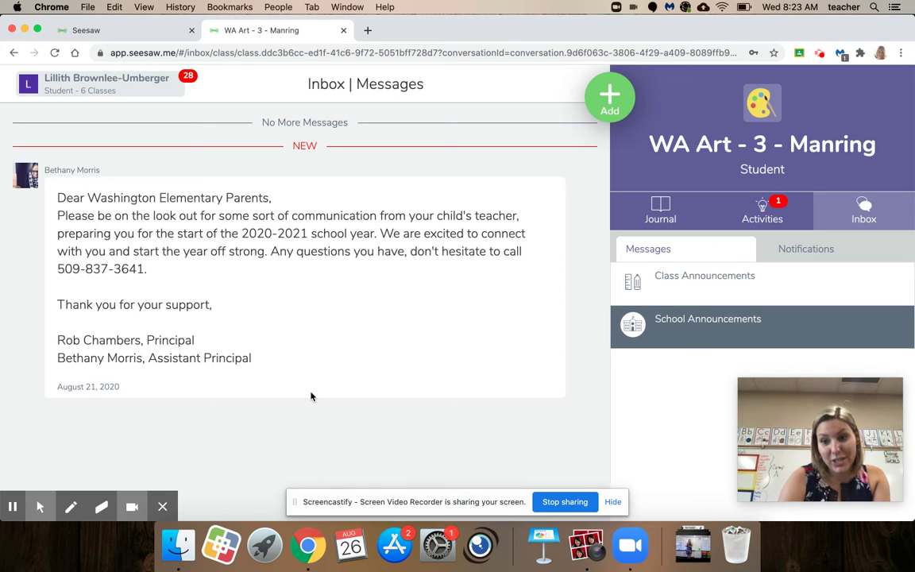
click(123, 90)
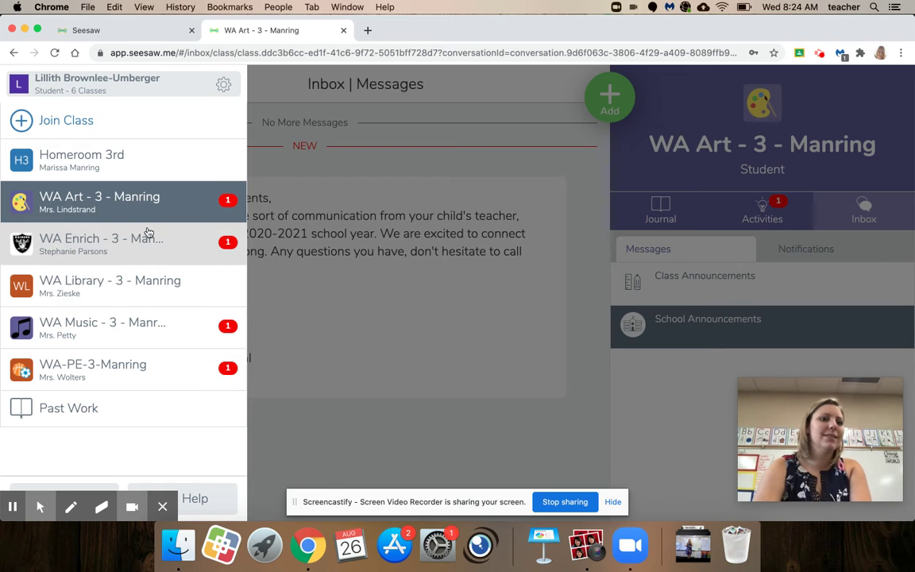
click(144, 157)
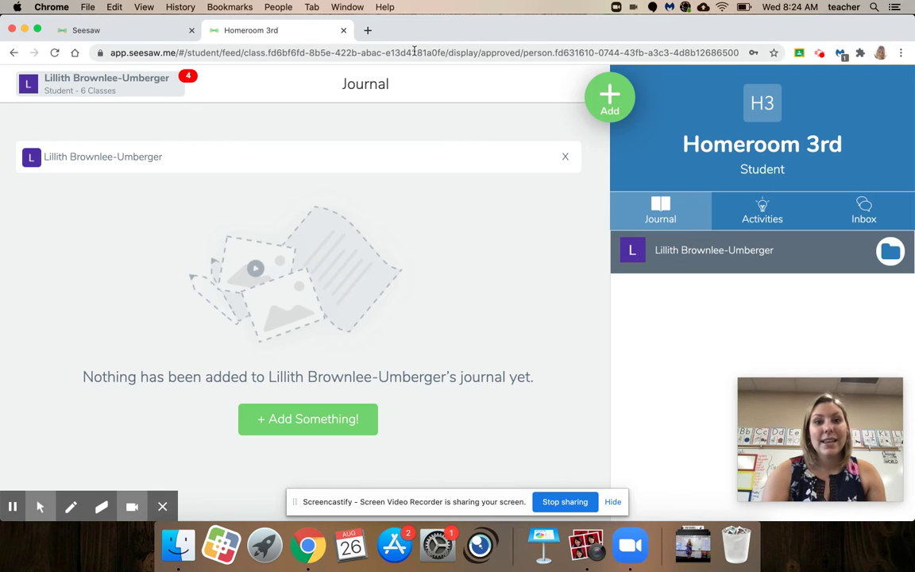
- Open login.i-ready.com in a new Chrome tab
click(367, 33)
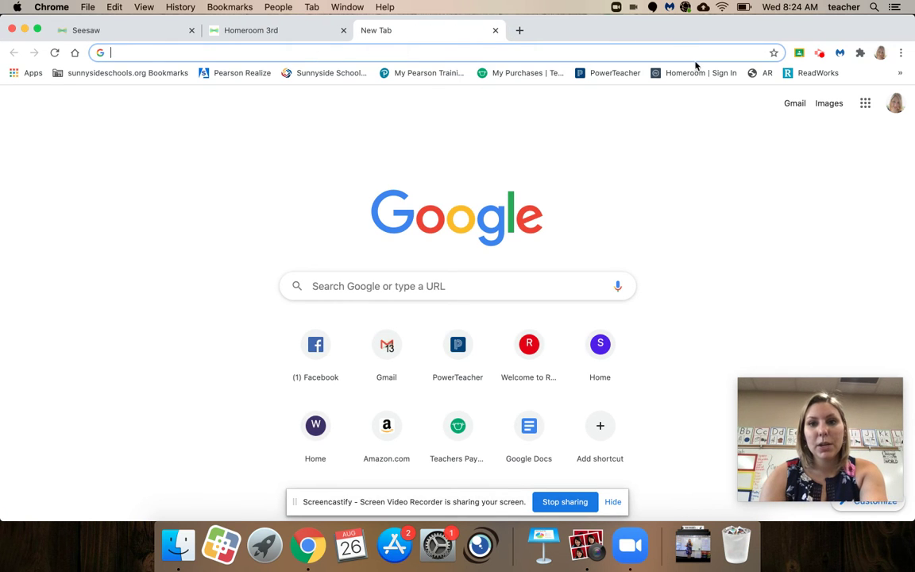
text(login.)
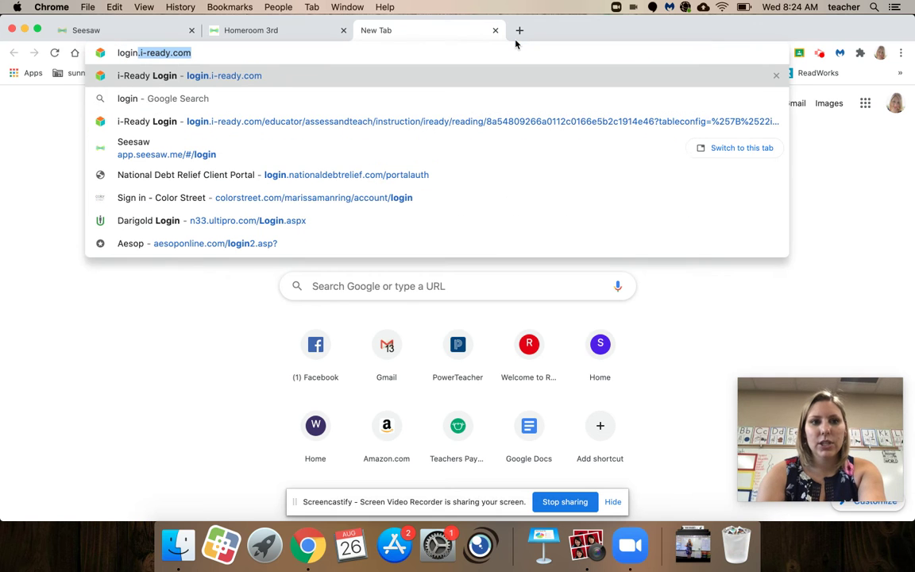
text(i-ready.co)
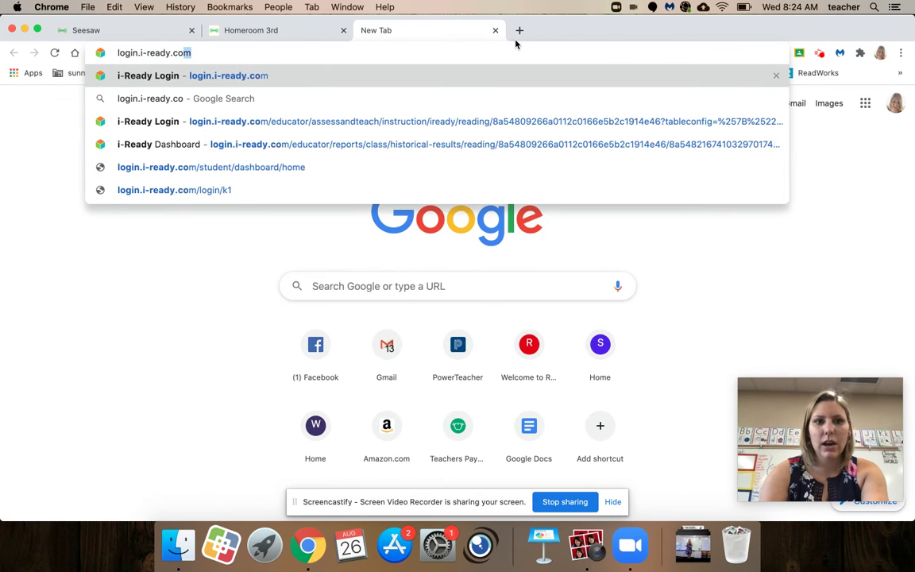
key(Return)
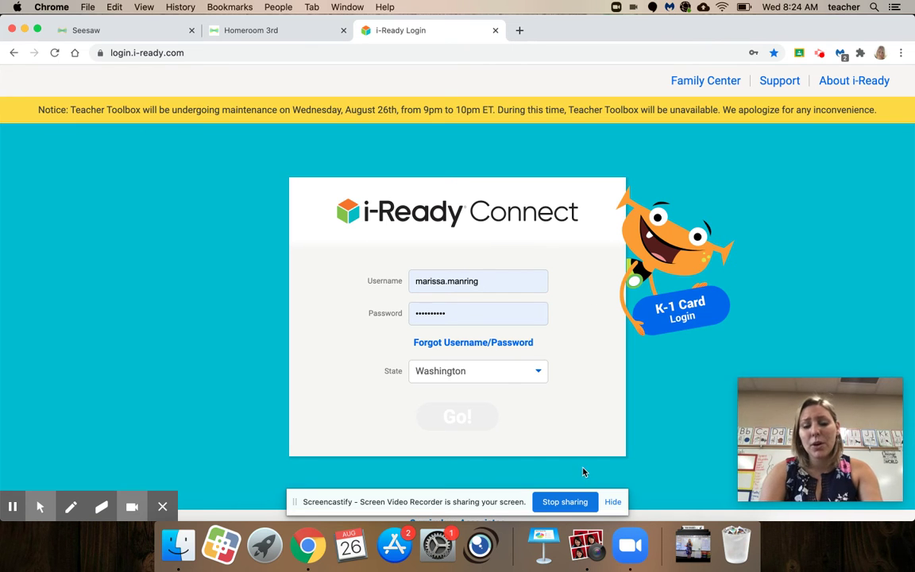
- Log in to i-Ready with the student's username and password
click(586, 411)
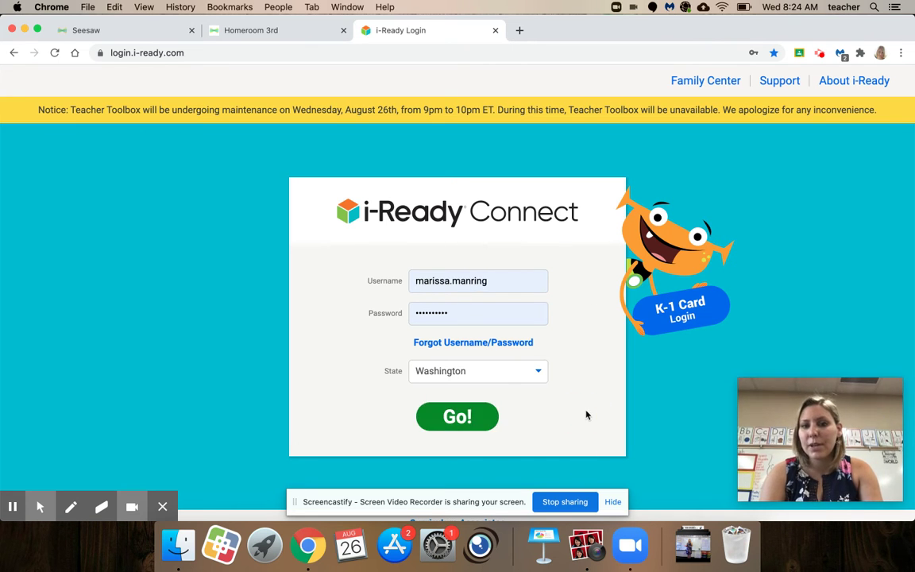
double_click(471, 282)
key(BackSpace)
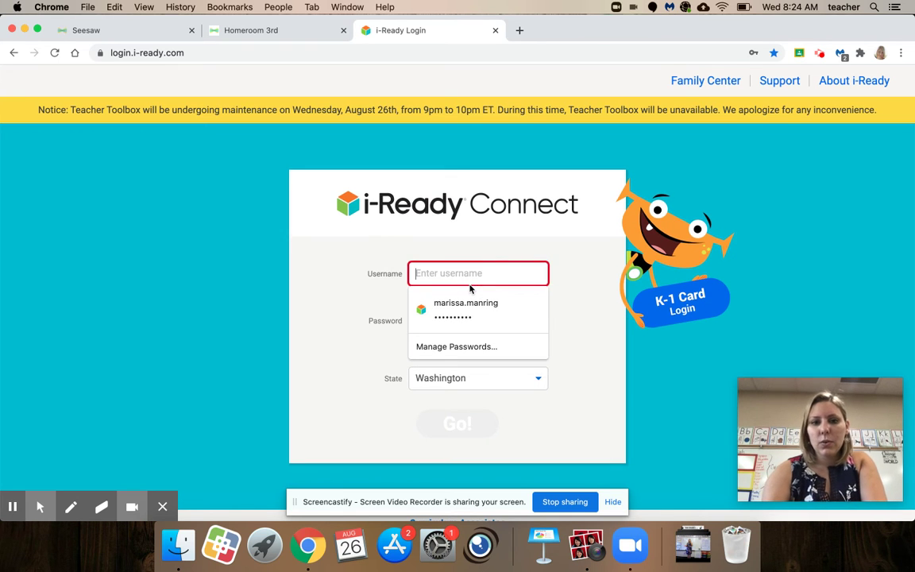
key(Tab)
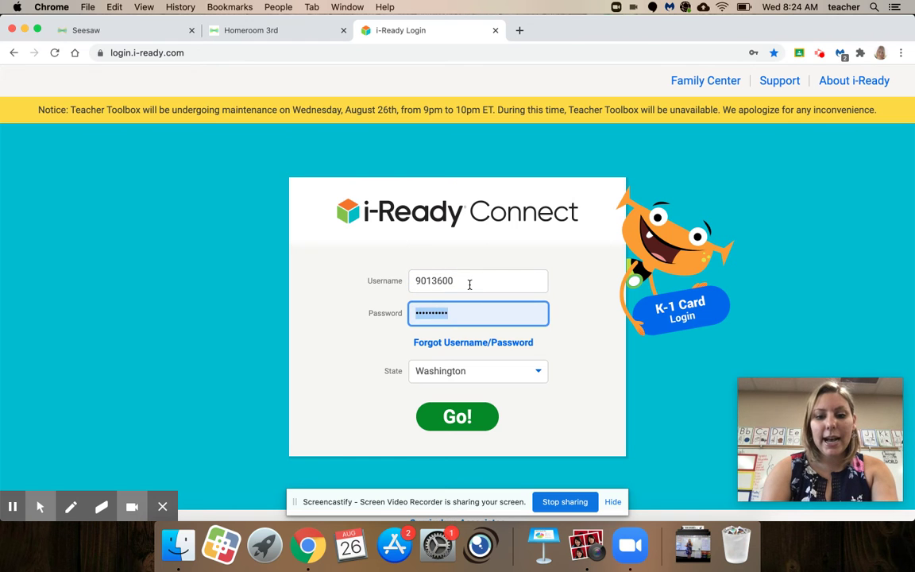
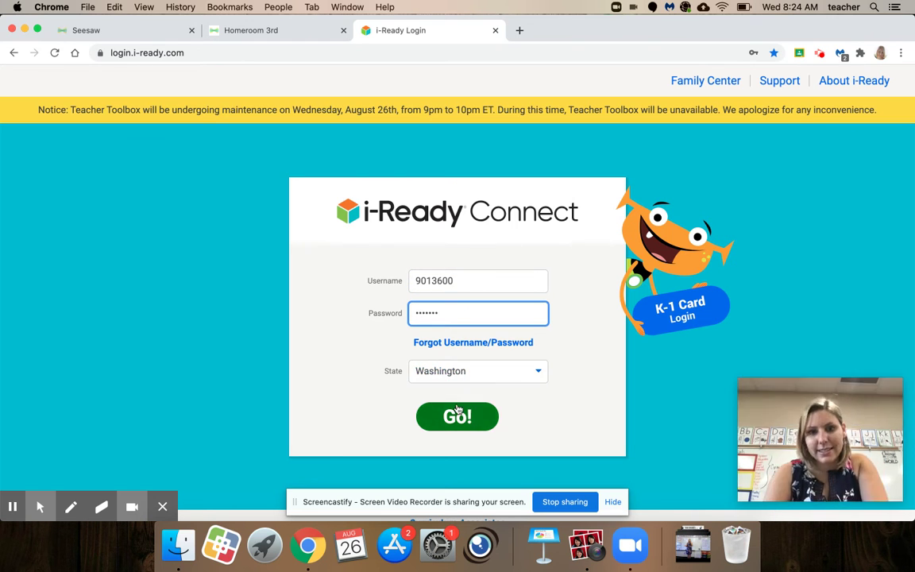
click(458, 416)
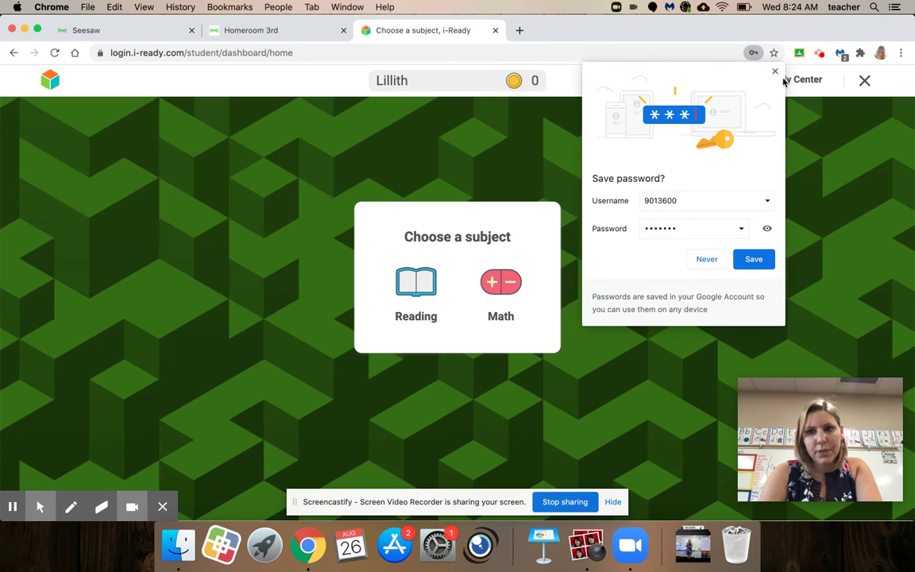
- Dismiss the save-password offer, bookmark the i-Ready Choose a subject page, and close its tab
click(774, 71)
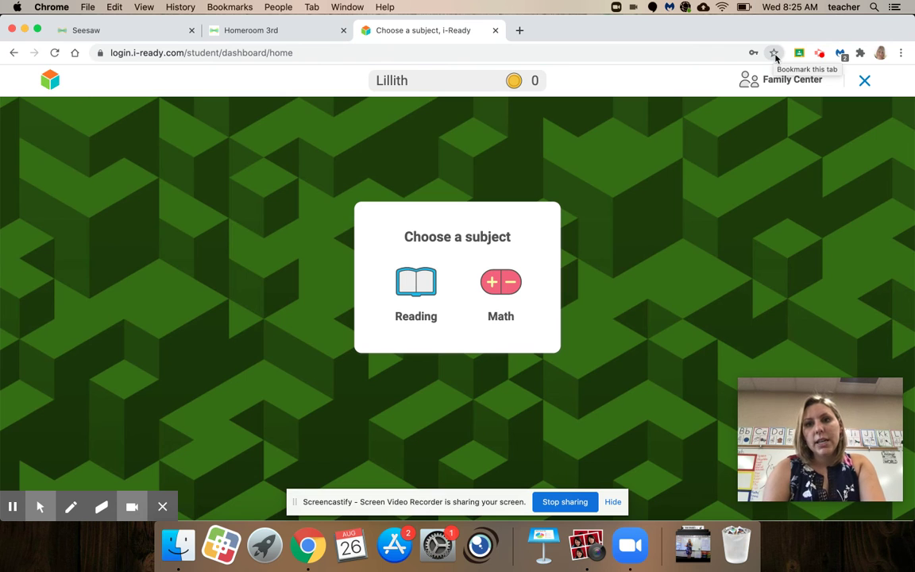
click(773, 53)
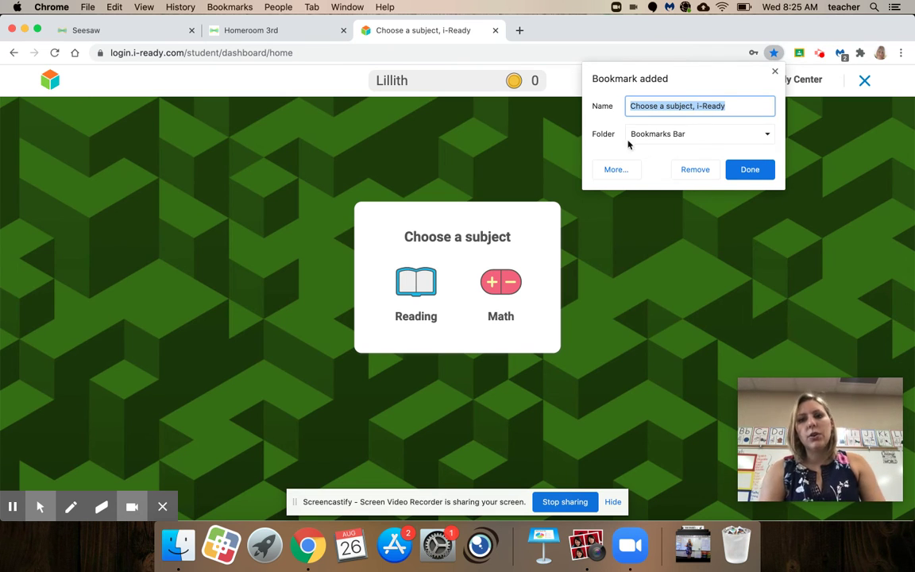
click(744, 169)
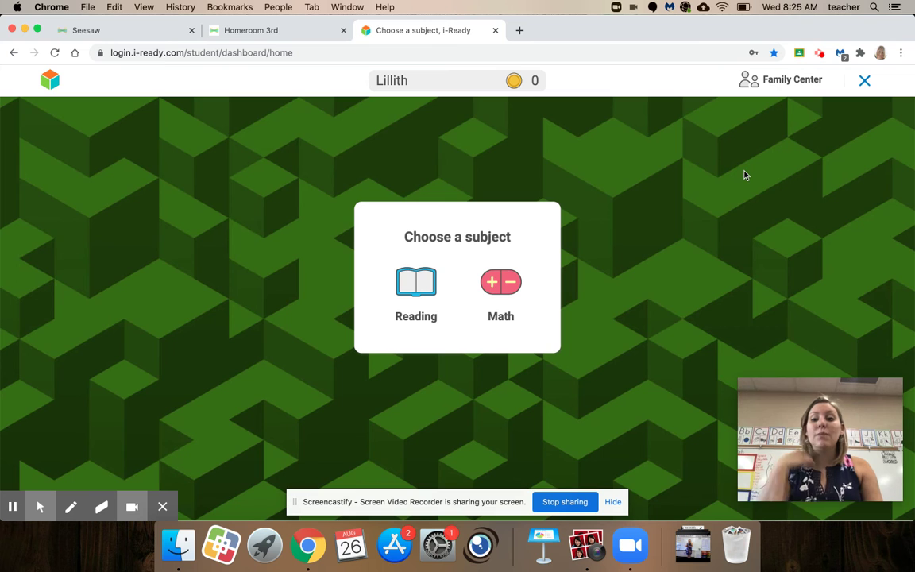
click(495, 30)
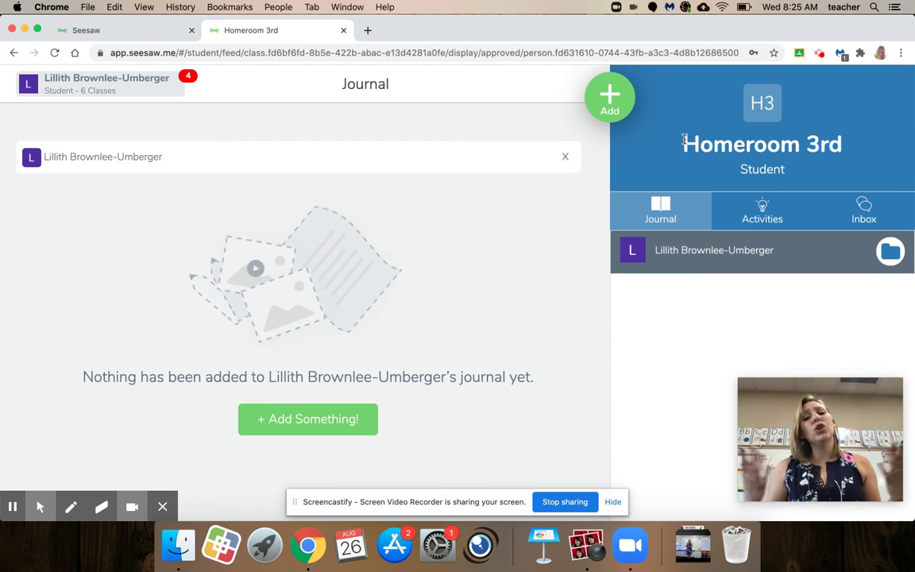
- Look through the Homeroom 3rd inbox messages, then start a new post for the class
click(853, 213)
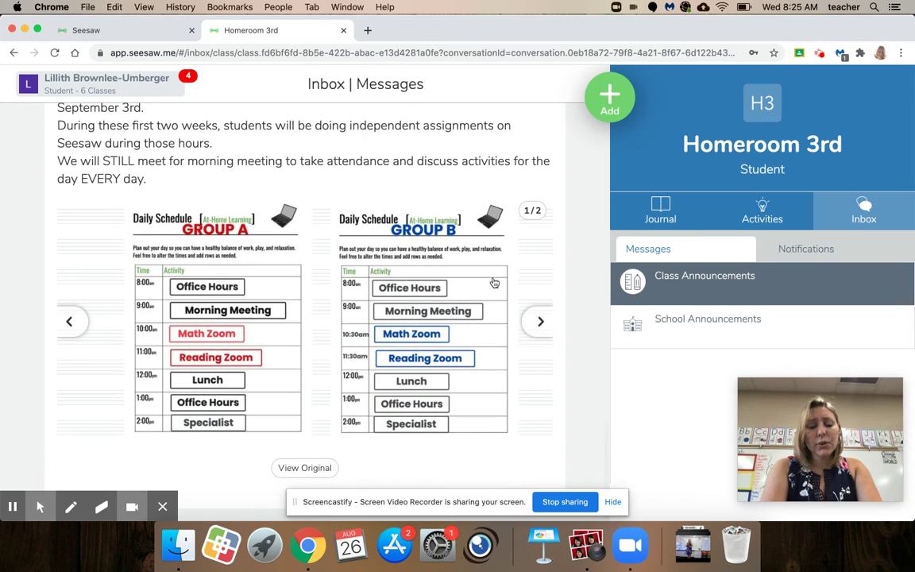
scroll(490, 296, up, 15)
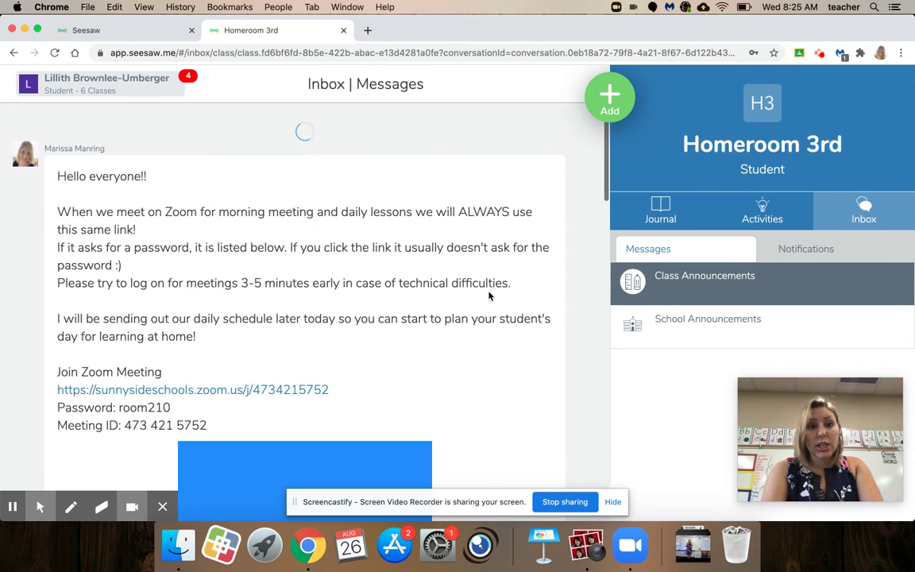
click(608, 97)
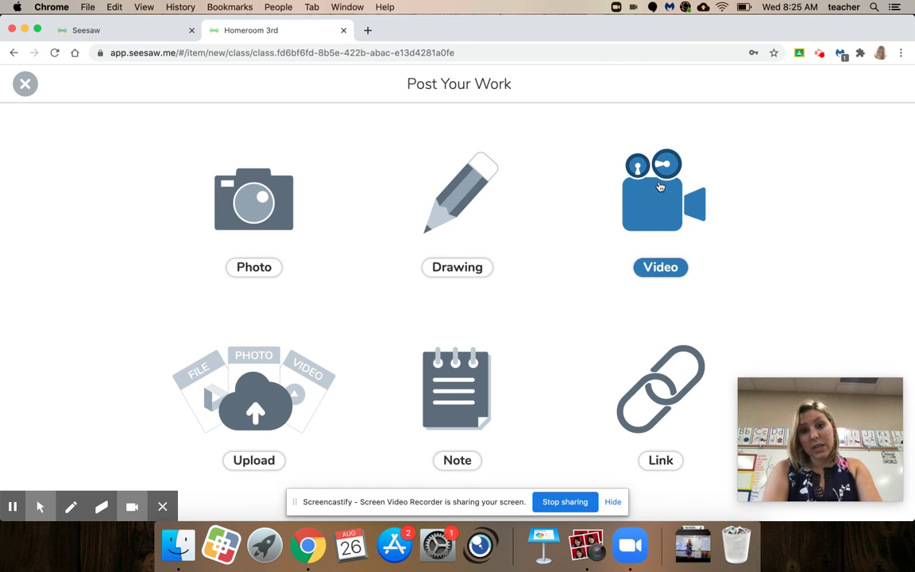
- Record a sample video clip and continue toward posting it
click(624, 194)
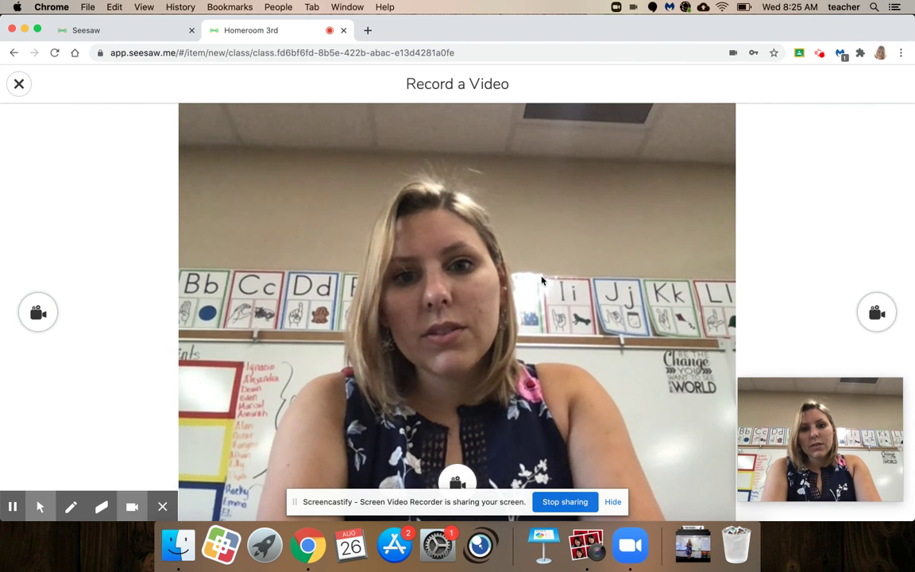
click(455, 481)
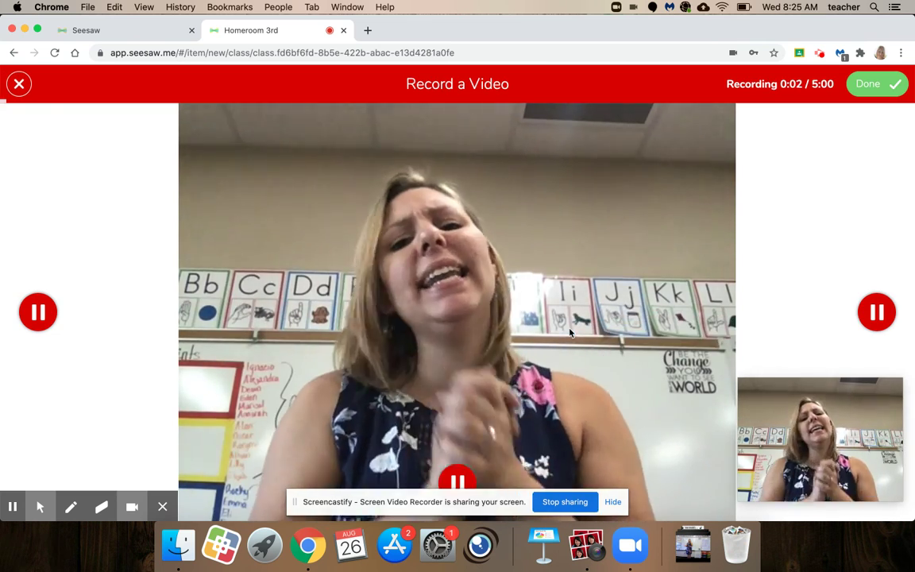
click(893, 81)
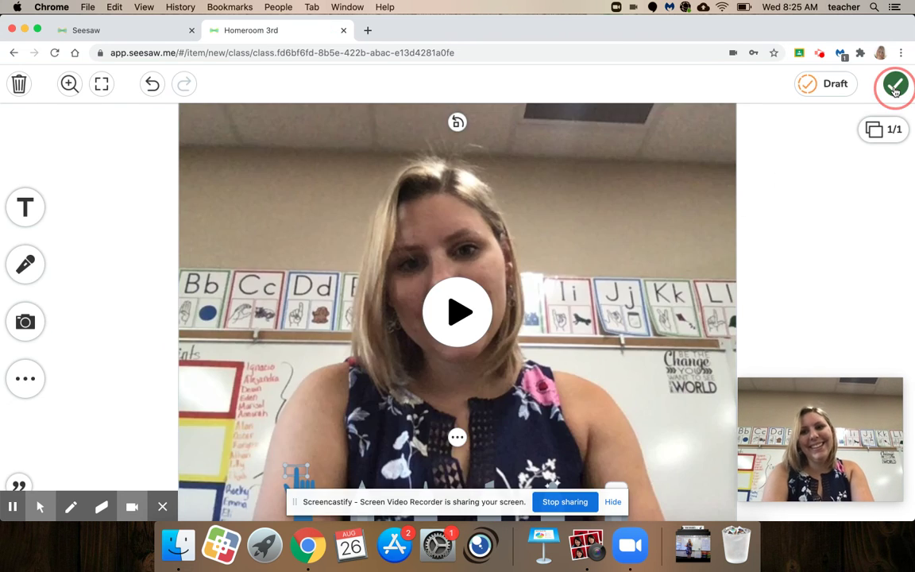
click(895, 84)
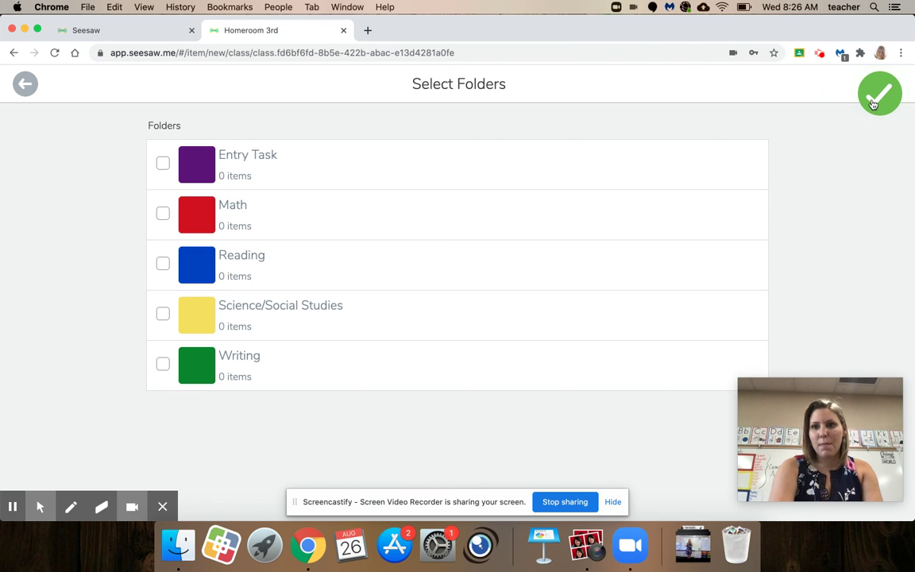
- Delete the recorded video to start over and leave the new post without posting
click(25, 83)
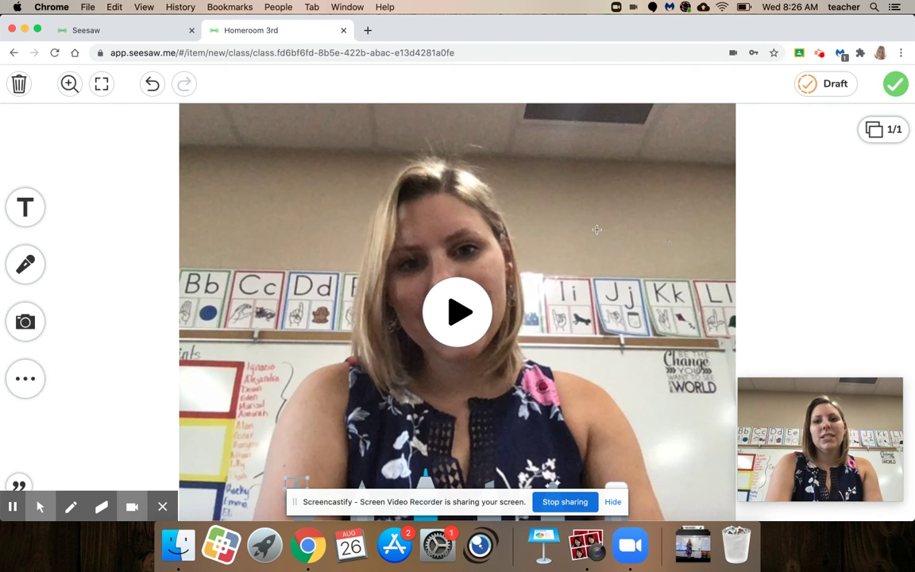
click(18, 83)
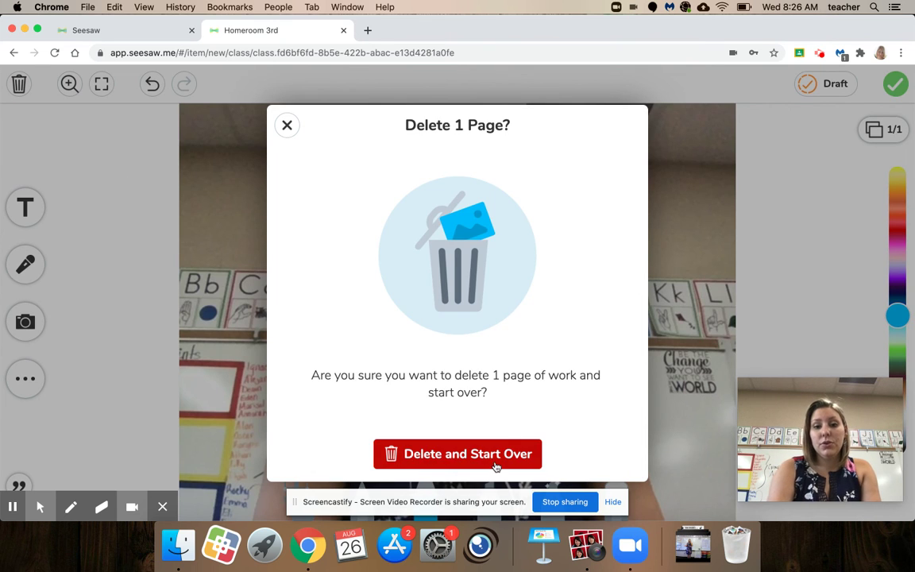
click(493, 465)
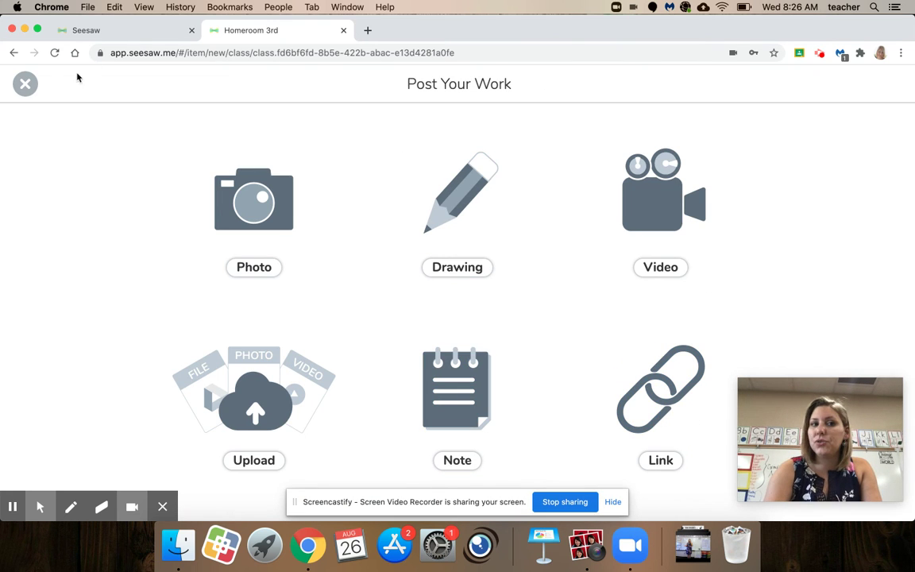
click(25, 84)
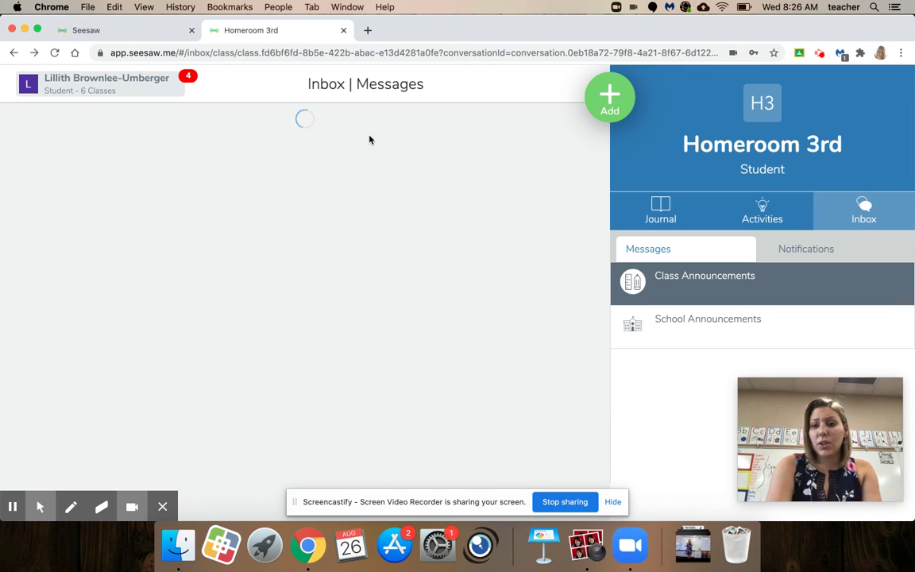
scroll(525, 229, down, 1)
scroll(525, 231, up, 20)
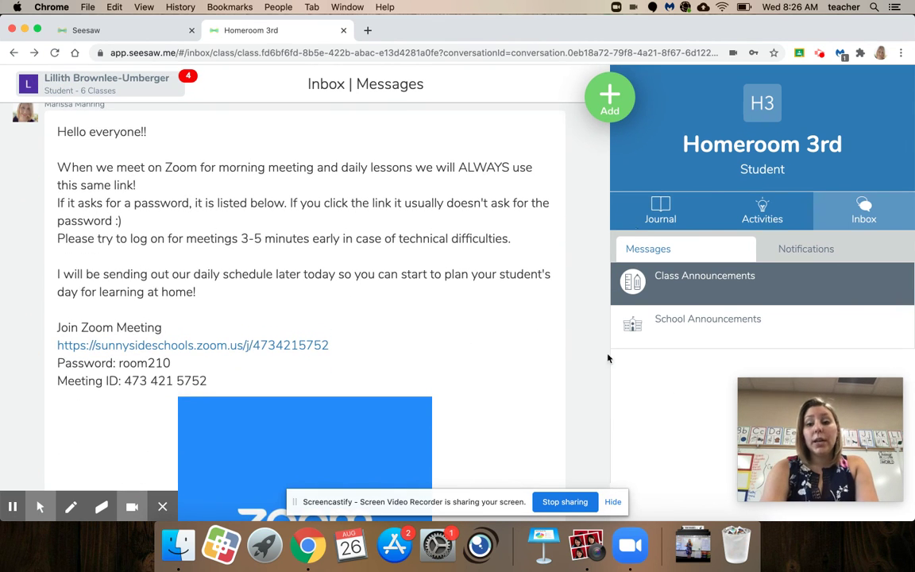